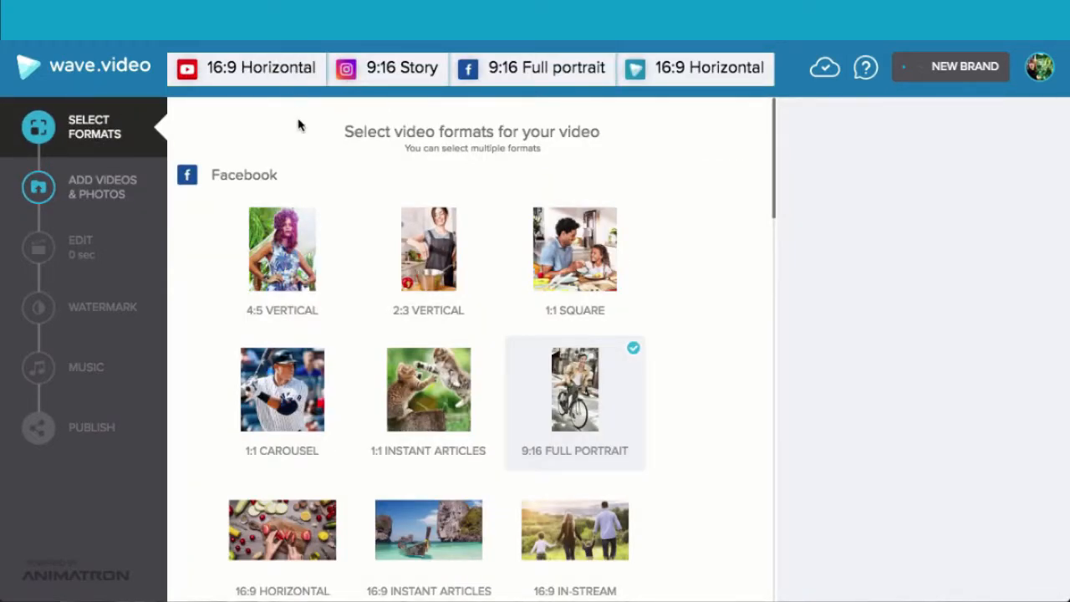
- Remove the Facebook 9:16 Full Portrait format from the selected video formats
scroll(299, 125, down, 3)
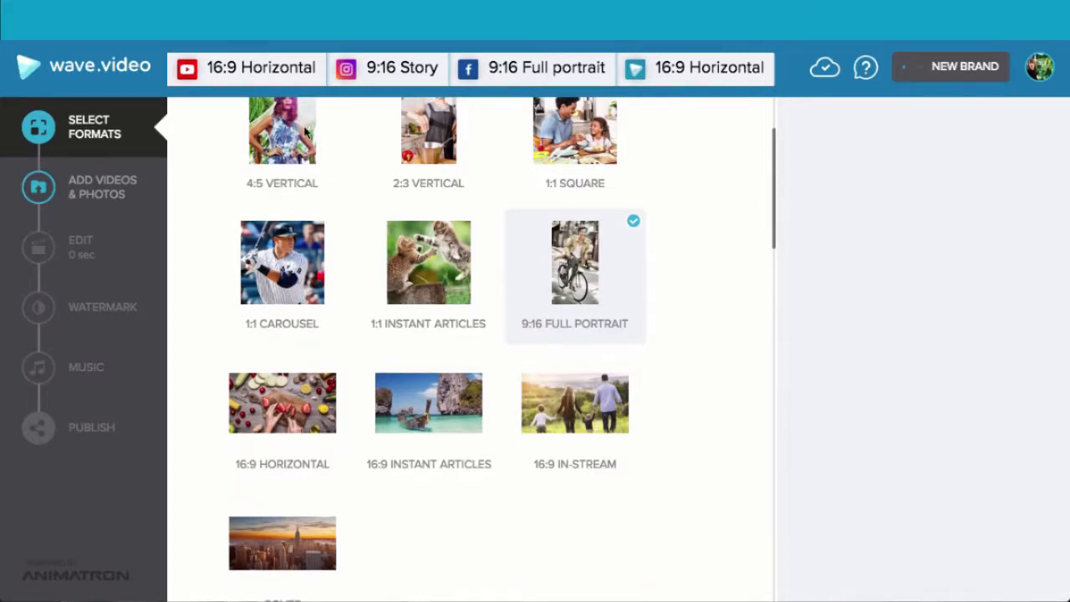
mouse_move(592, 248)
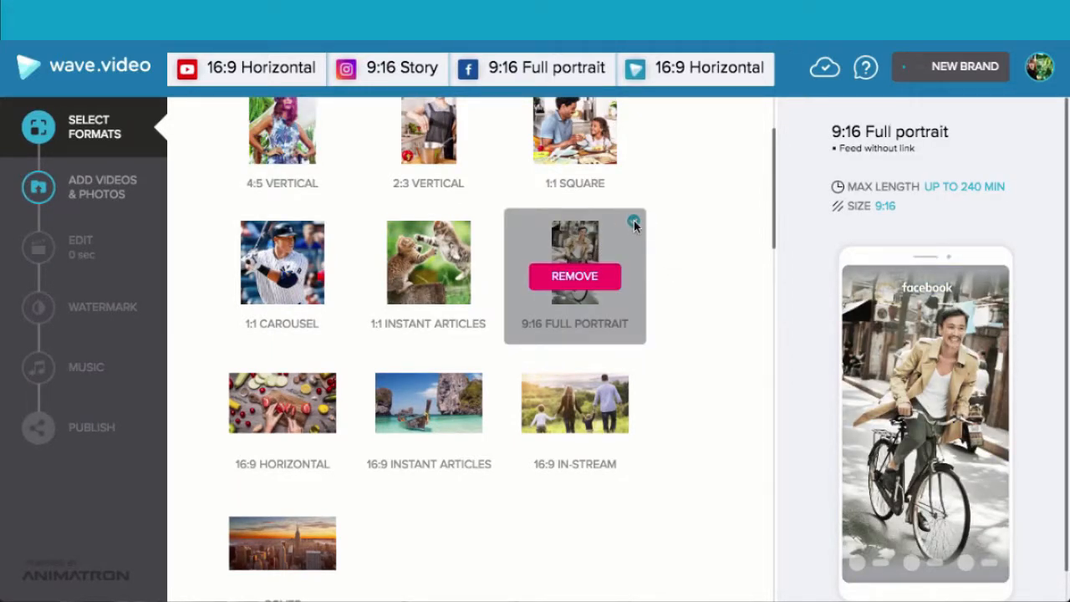
click(598, 284)
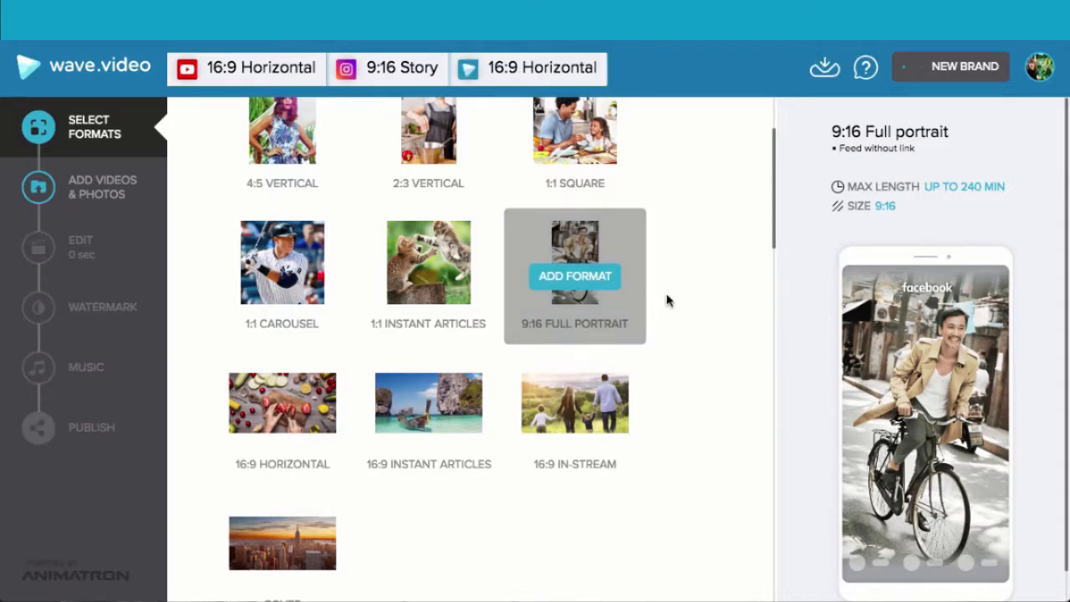
- Remove the YouTube 16:9 Horizontal format from the selection, keeping the Instagram 9:16 Story format
scroll(707, 301, down, 3)
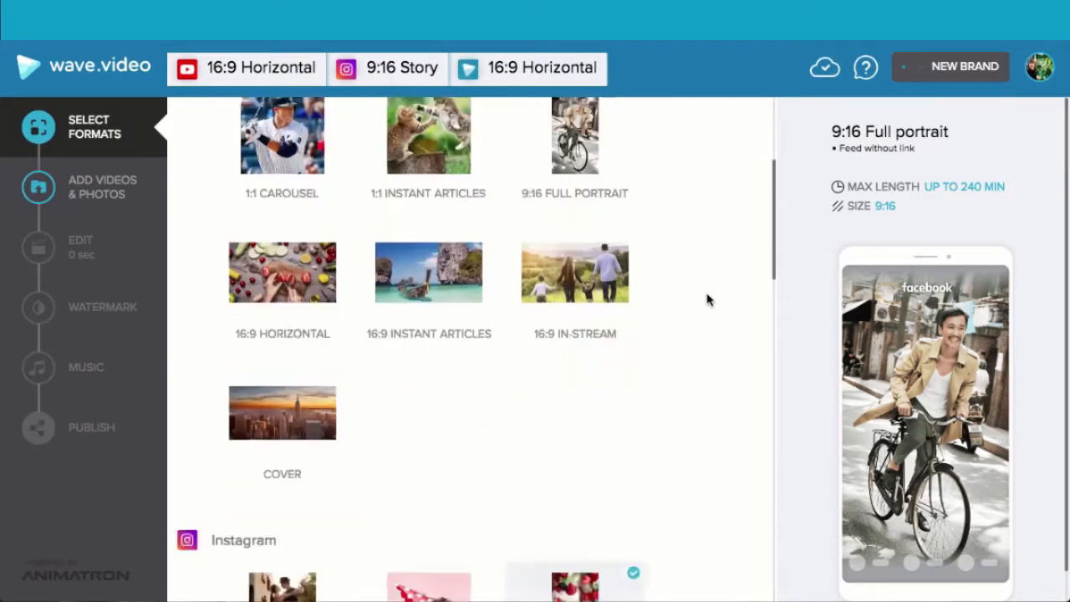
scroll(707, 301, down, 5)
mouse_move(594, 293)
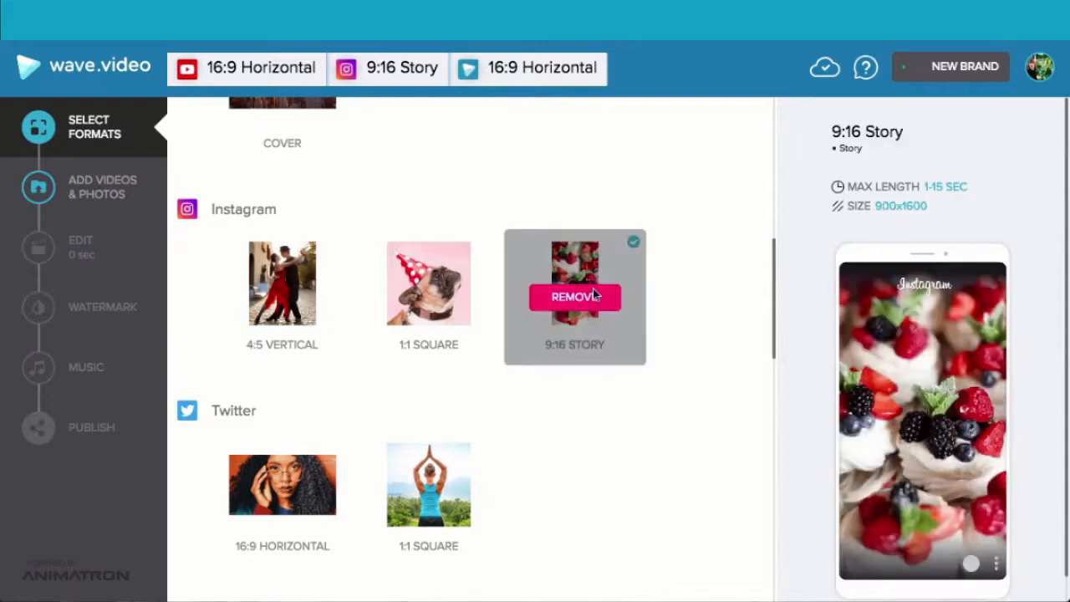
scroll(659, 368, down, 6)
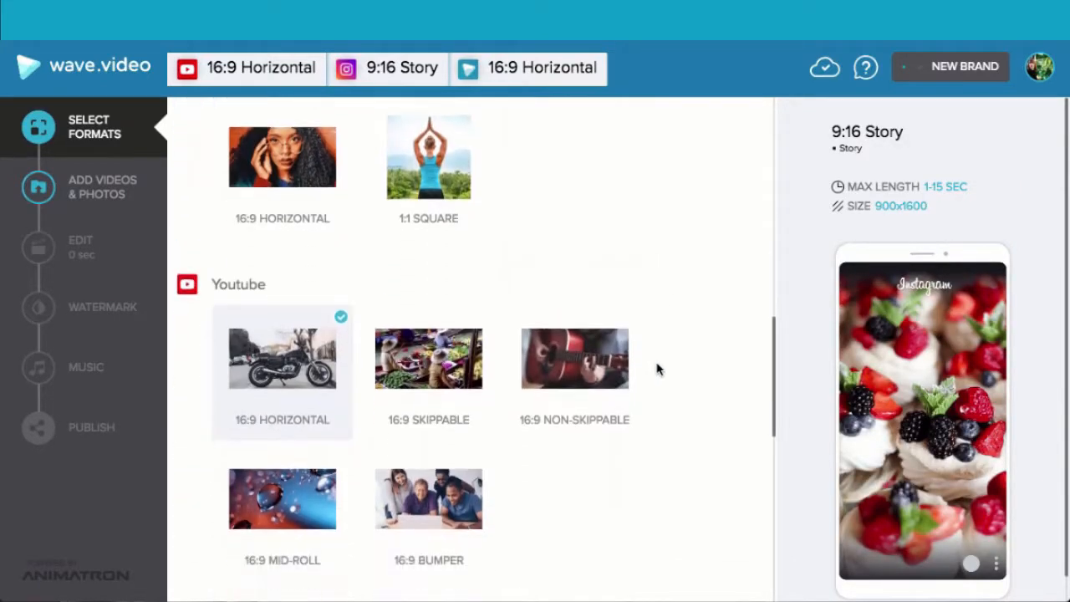
mouse_move(342, 299)
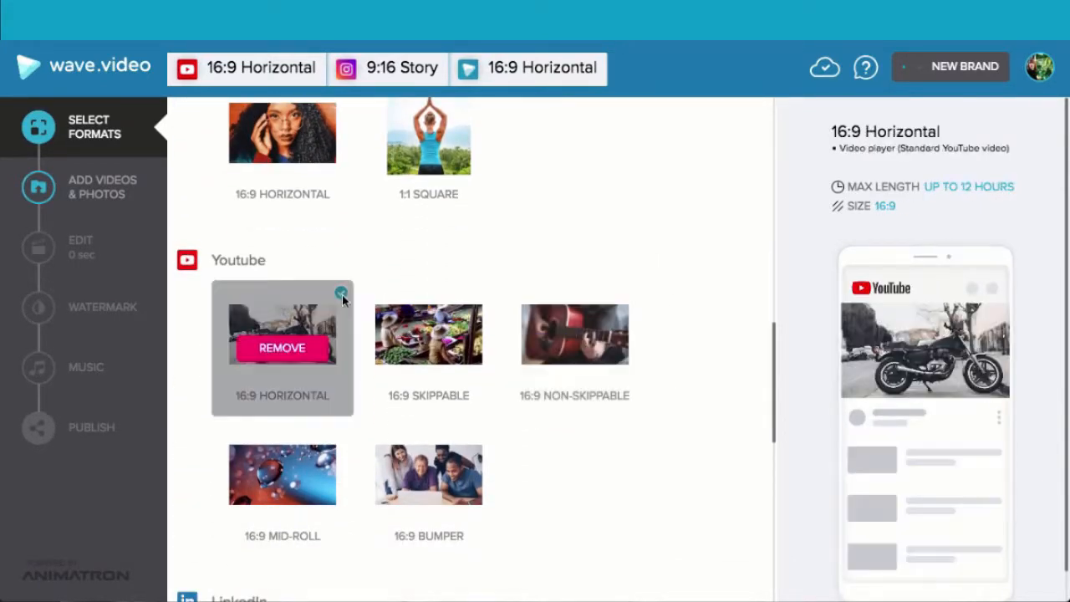
click(283, 349)
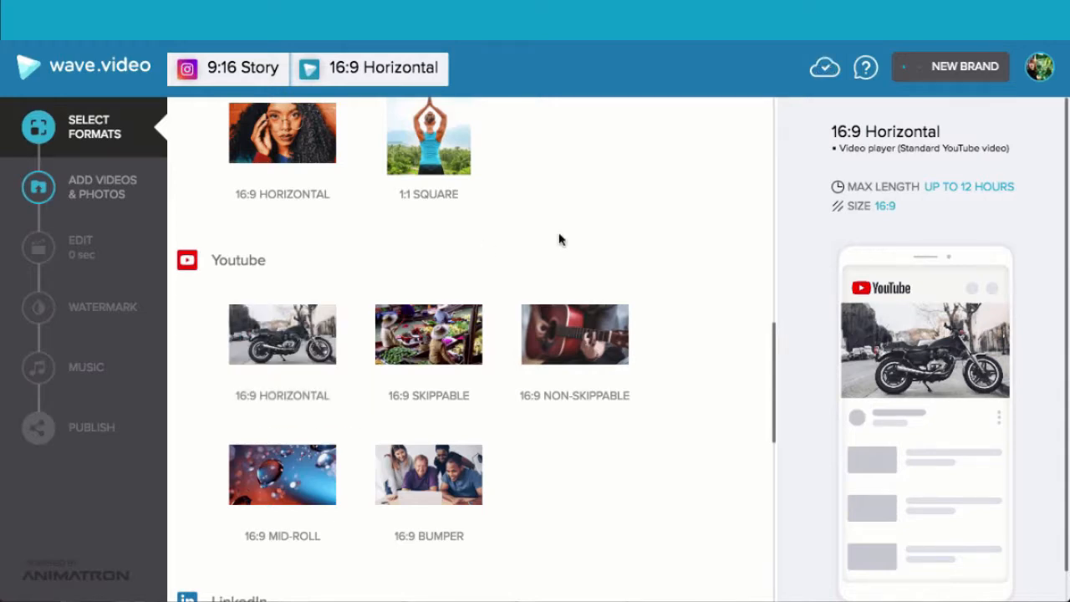
scroll(560, 240, up, 8)
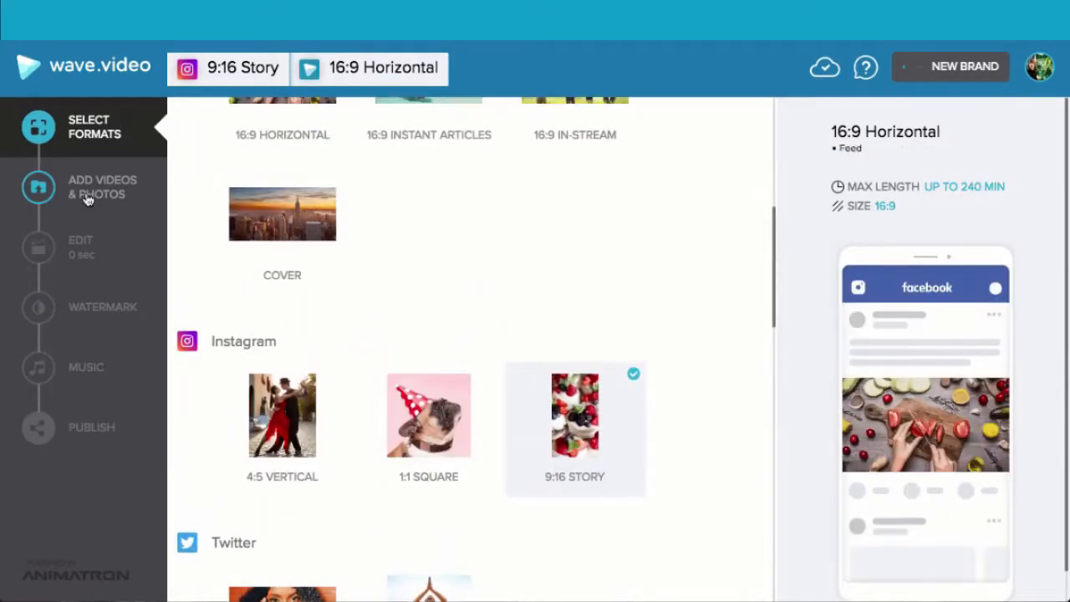
- Search the stock library's video clips for "cat" and limit the results to free clips
click(88, 196)
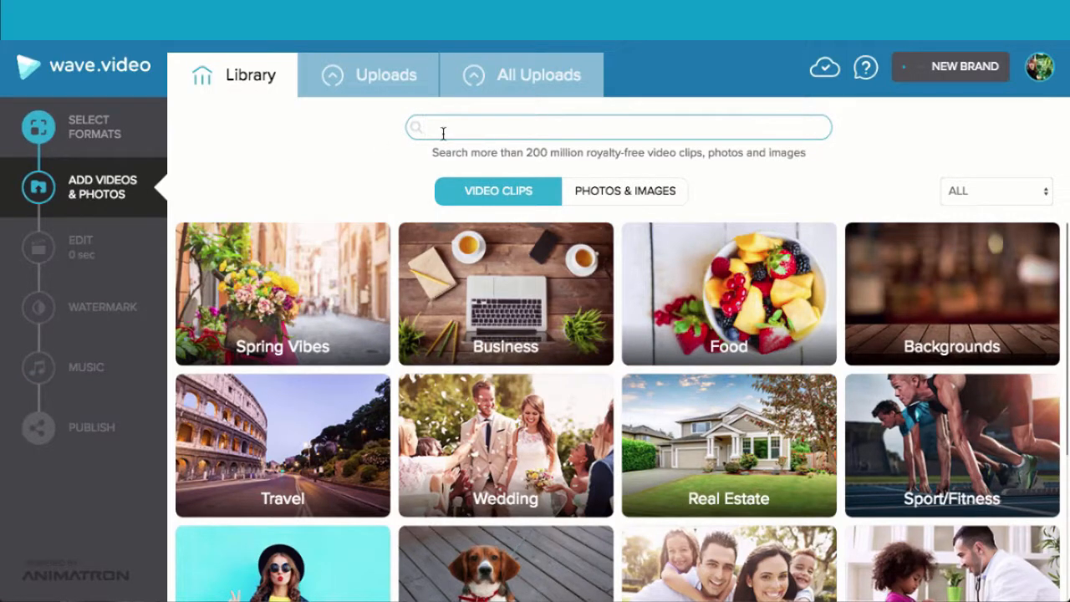
text(cat)
key(Return)
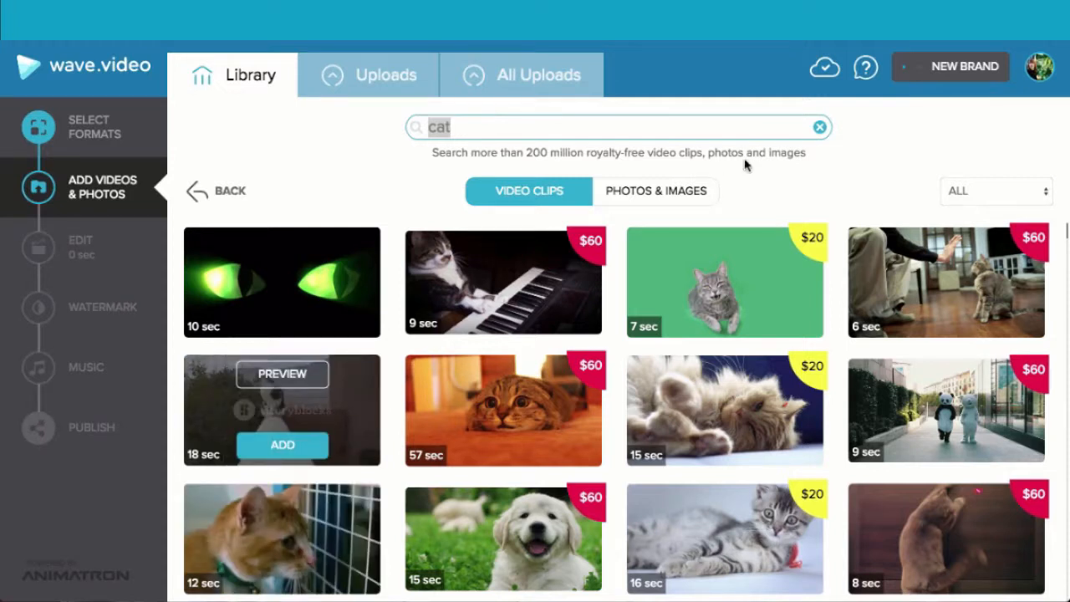
click(1018, 205)
click(1004, 121)
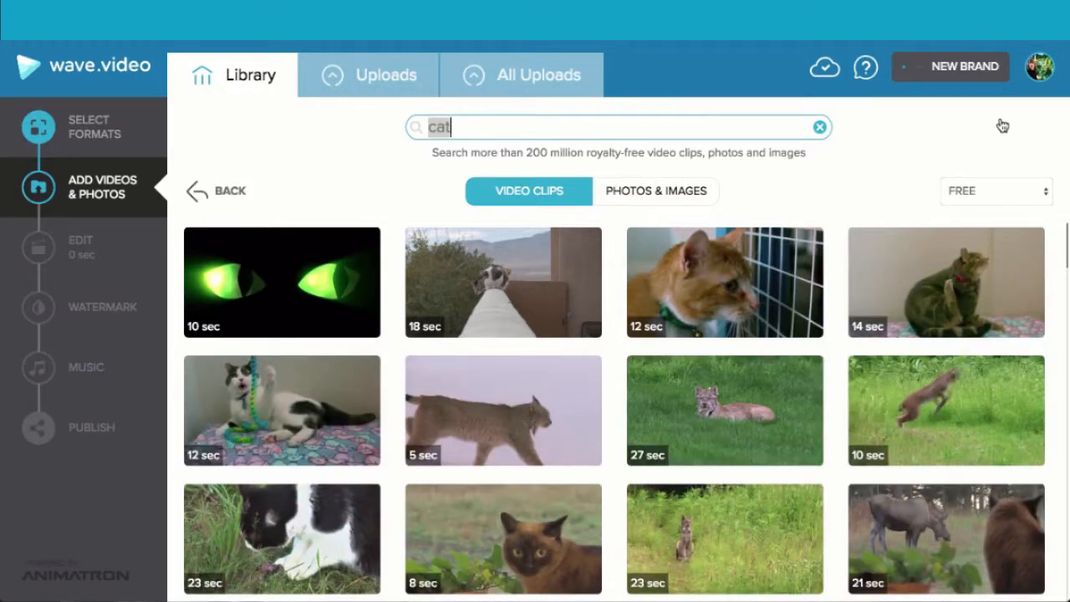
- Preview the free 12-second clip of the black-and-white cat playing with a colourful toy, and add it to the video
scroll(773, 385, down, 1)
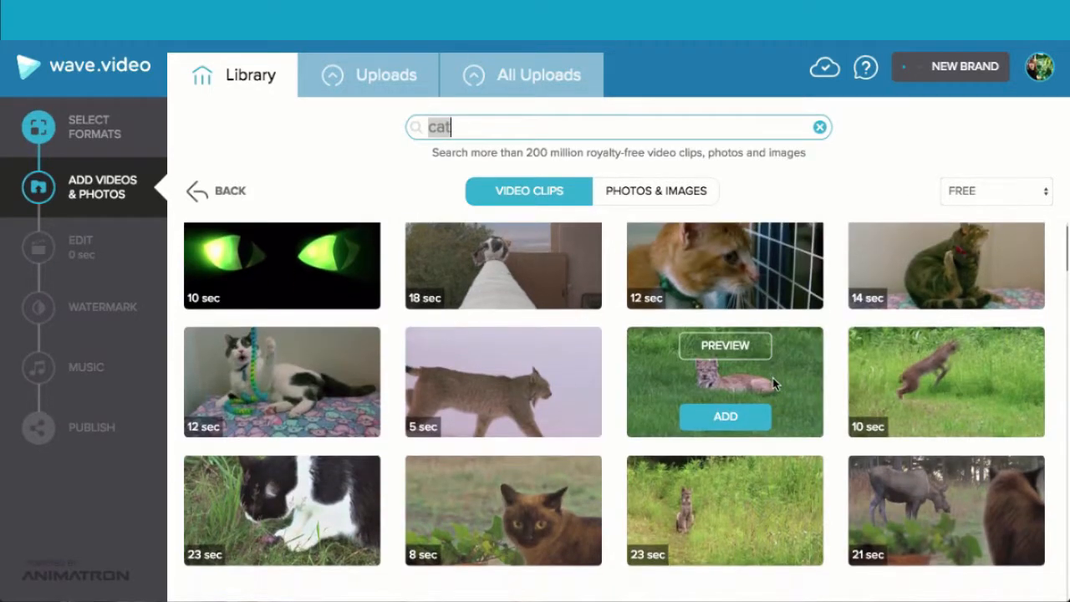
scroll(773, 384, down, 2)
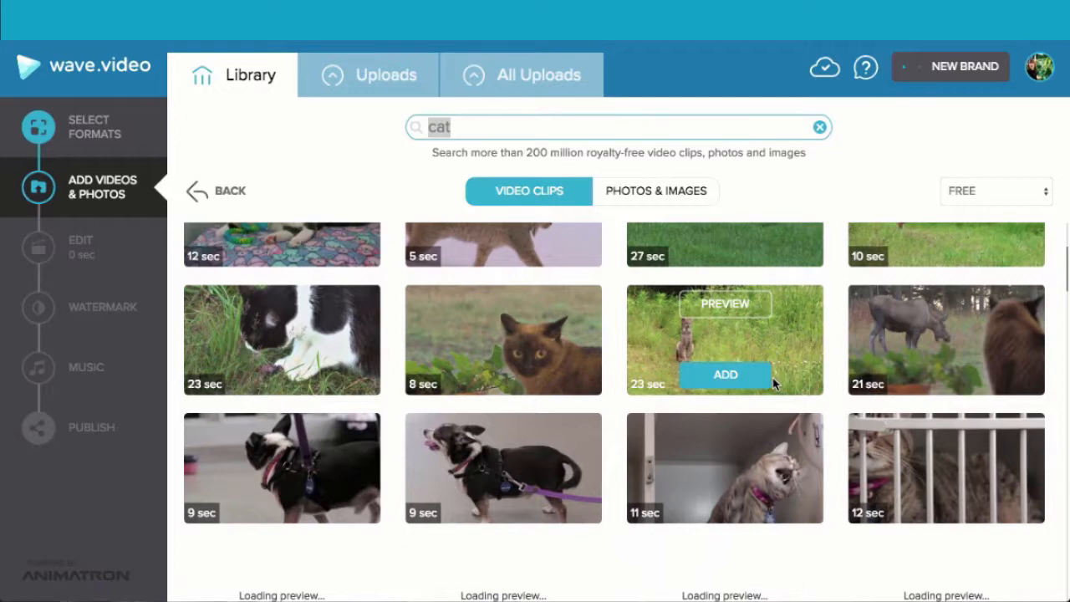
scroll(774, 384, up, 1)
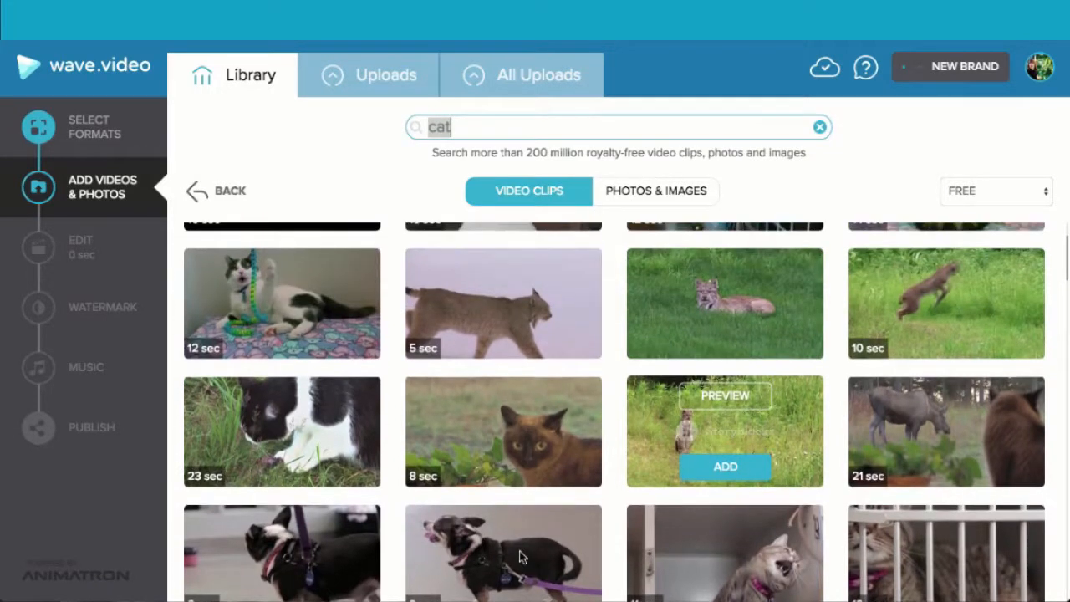
scroll(515, 552, up, 1)
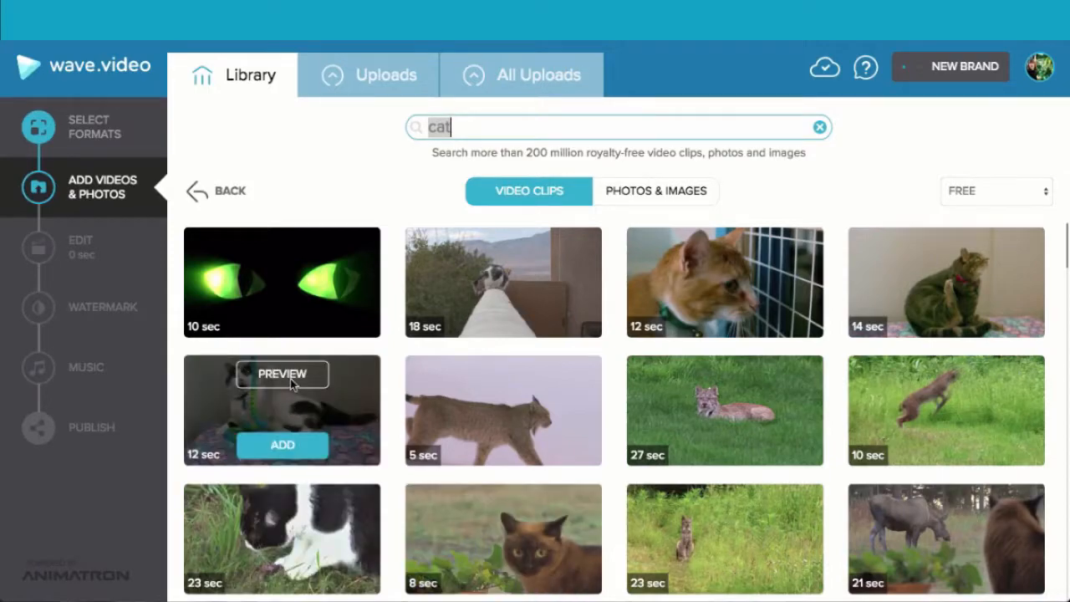
click(291, 378)
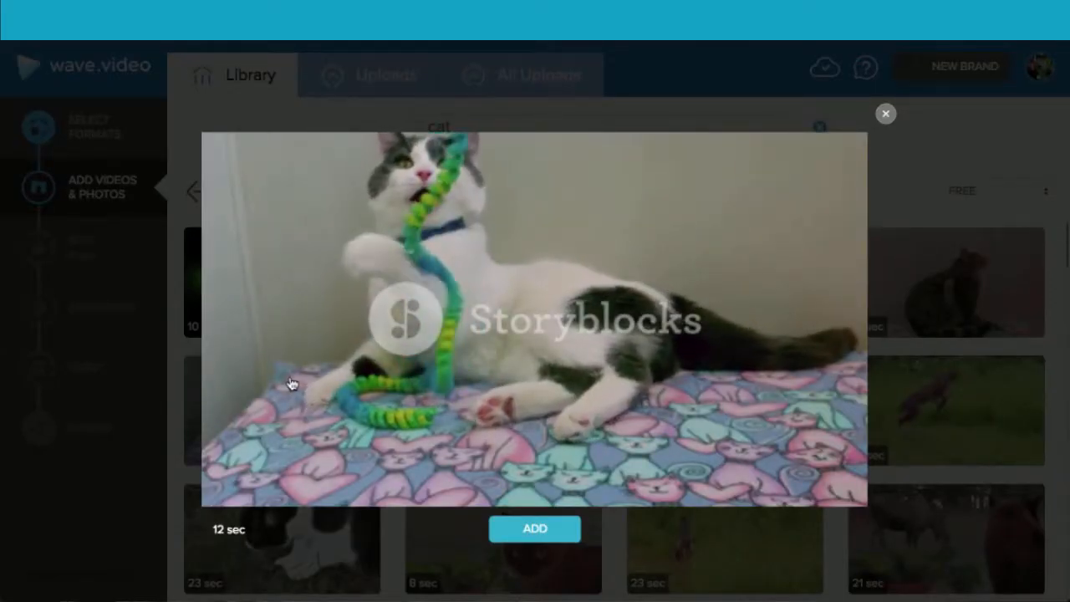
click(534, 534)
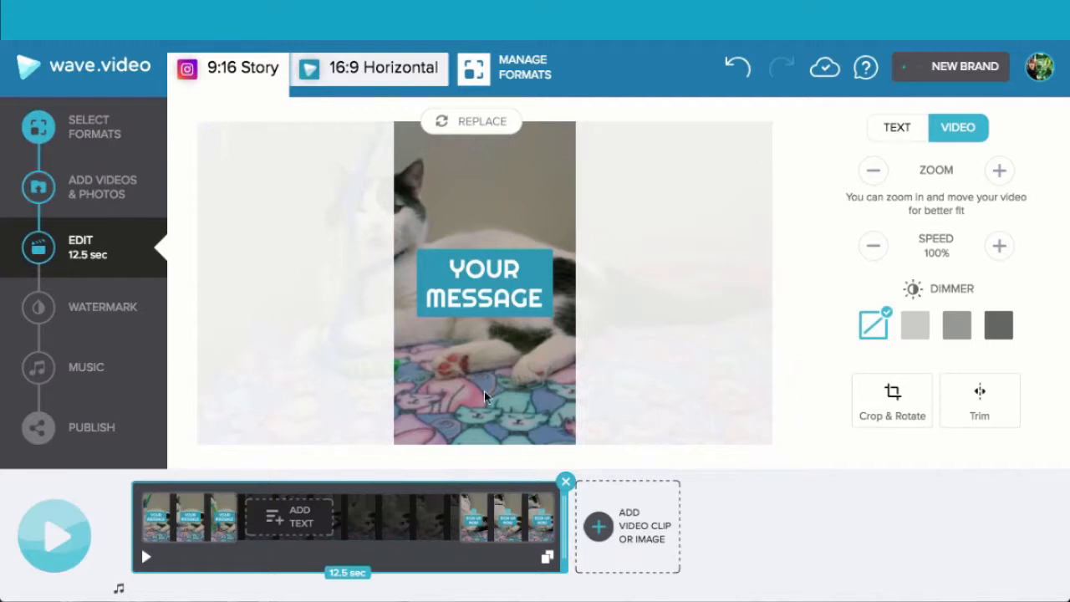
- Reposition the clip so the cat's face sits inside the 9:16 Story frame, and trim it to the first 2.5 seconds
drag(473, 386, 569, 383)
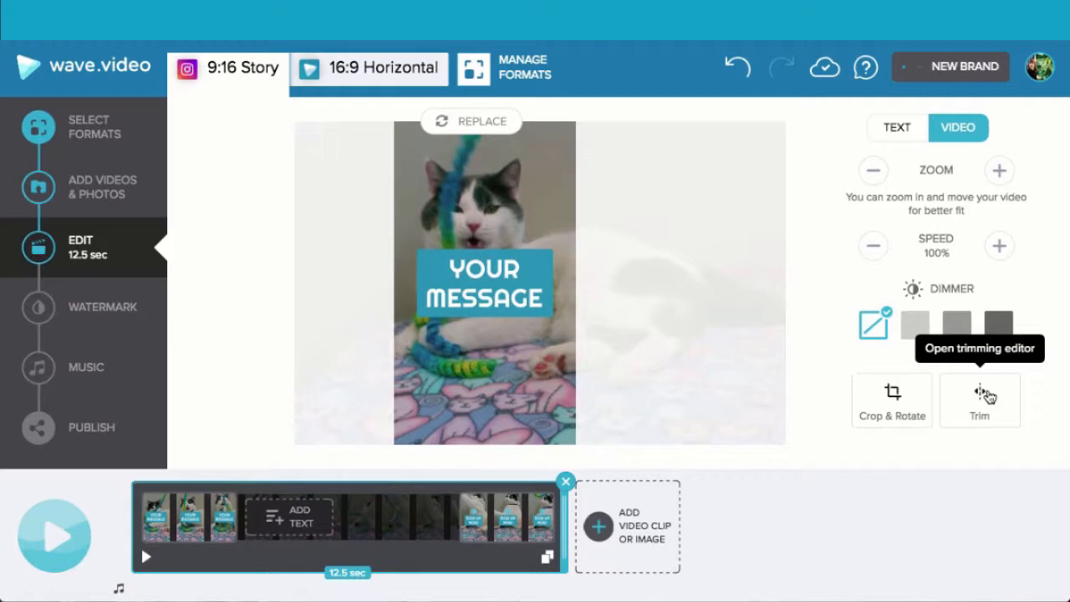
click(985, 395)
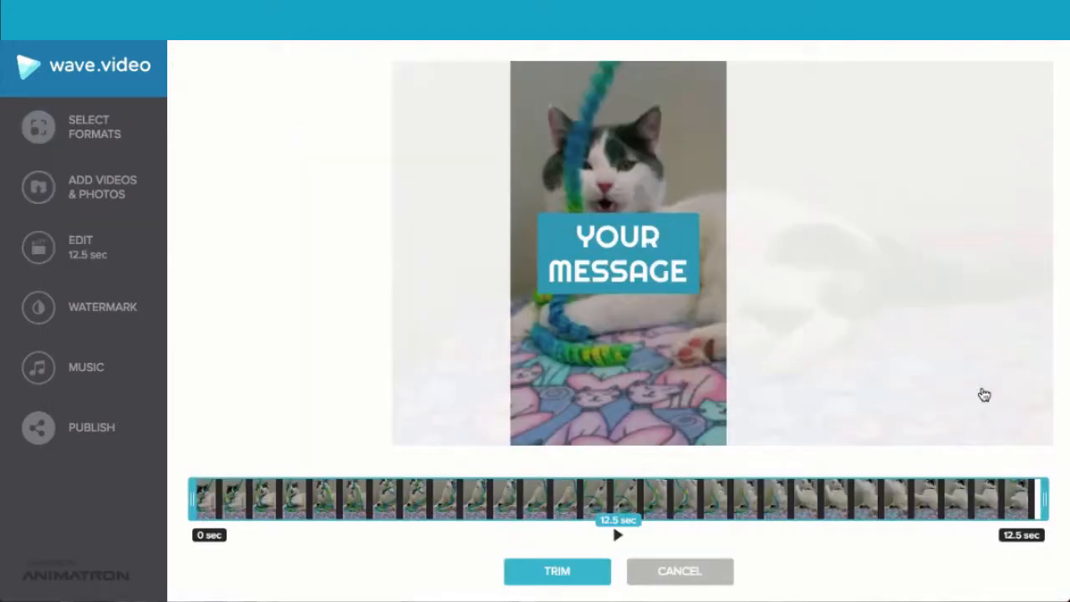
drag(1045, 497, 361, 420)
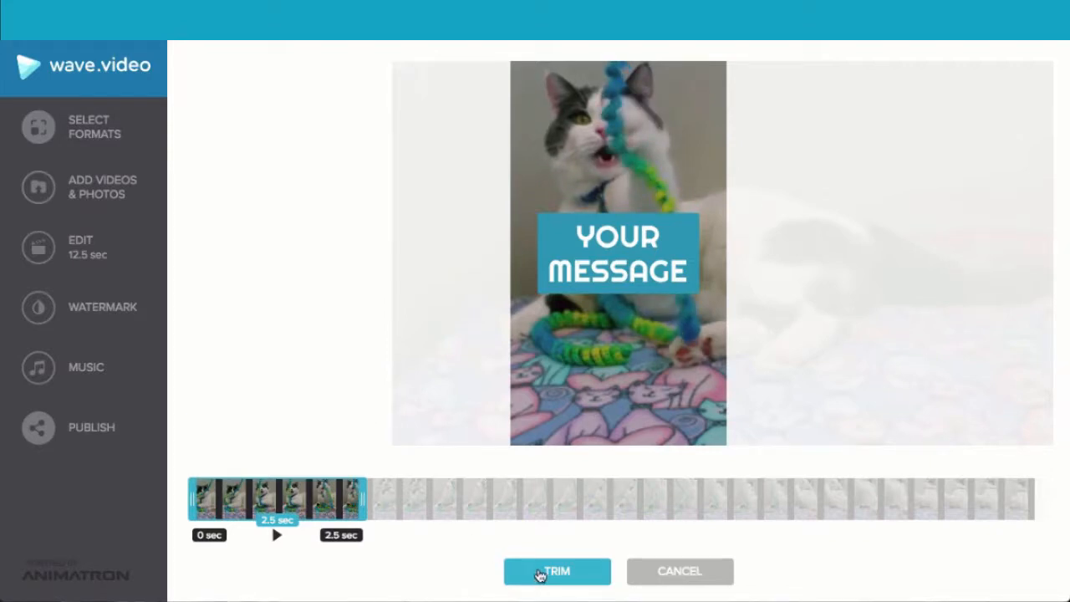
click(541, 573)
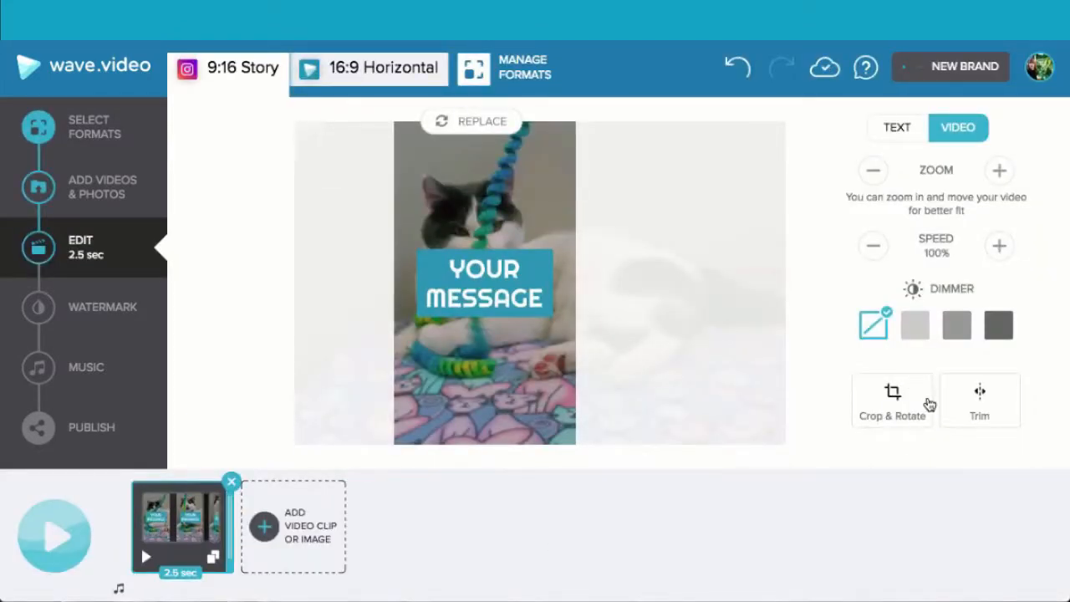
- Rotate the cat clip to the right four times through a full turn and accept the crop and rotation settings
click(903, 401)
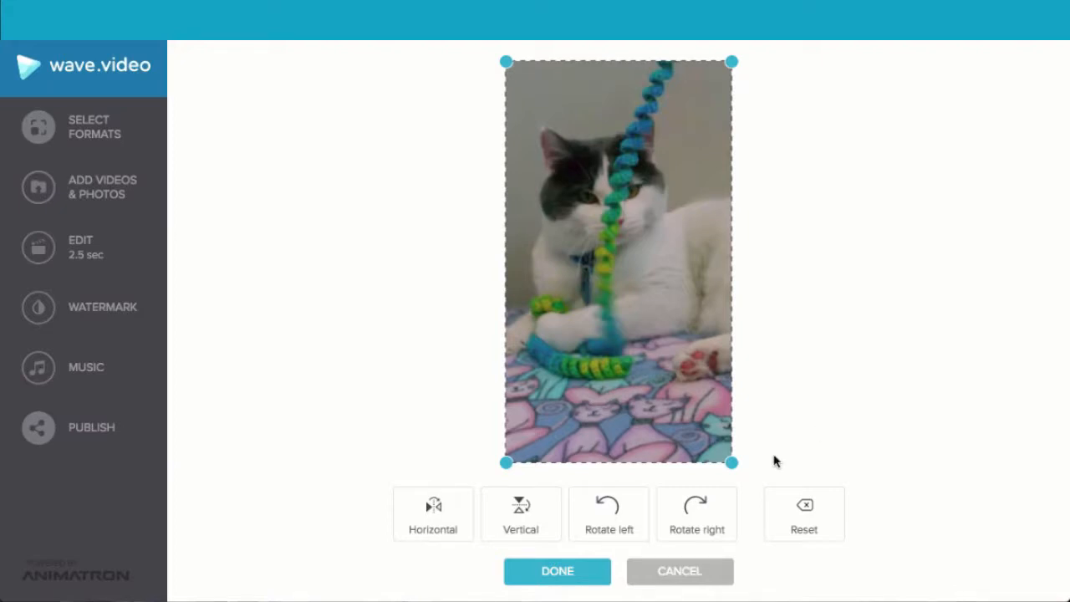
click(697, 507)
click(696, 506)
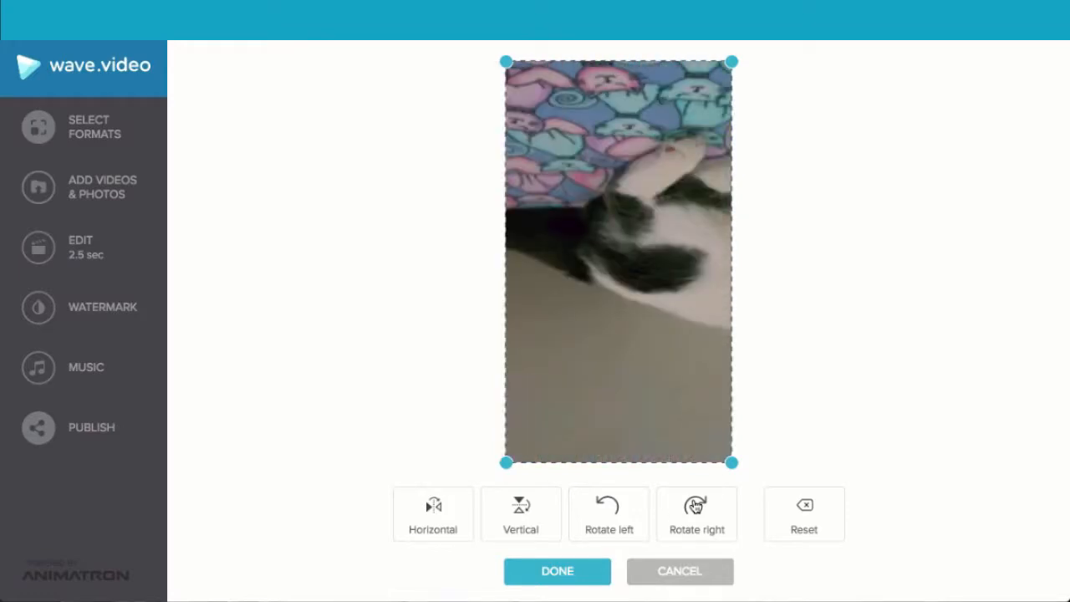
click(697, 507)
click(696, 507)
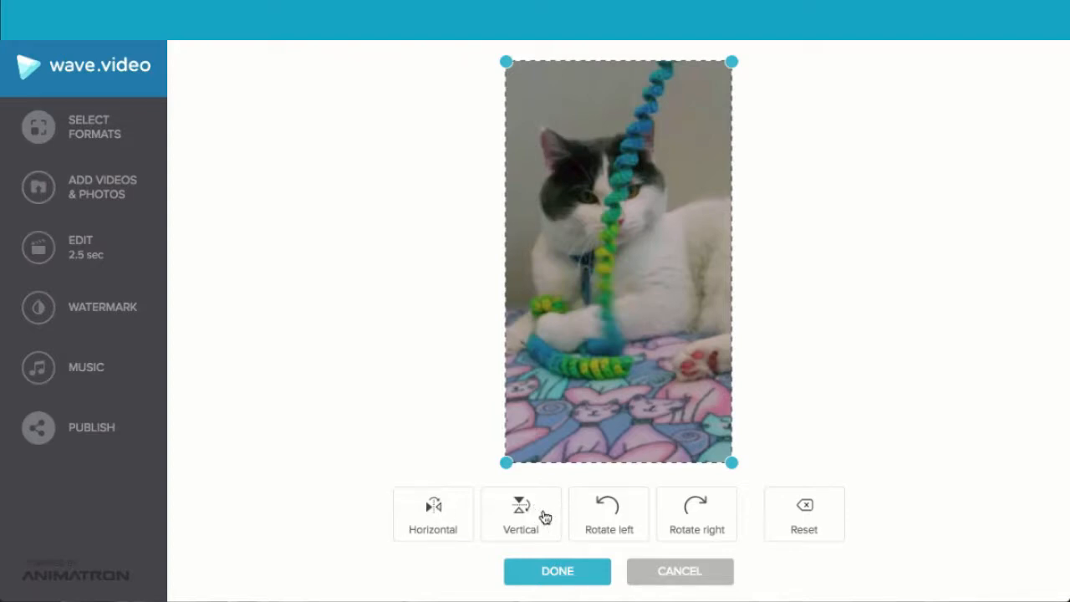
click(561, 573)
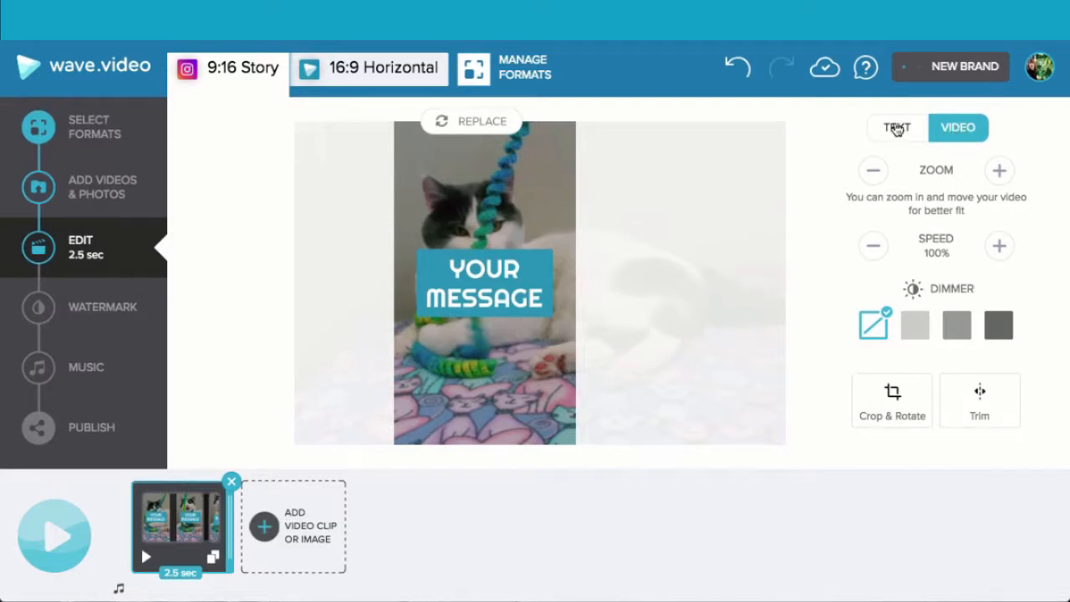
- Try several colour swatches on the "YOUR MESSAGE" text, including white and red, and settle on the orange one
click(898, 127)
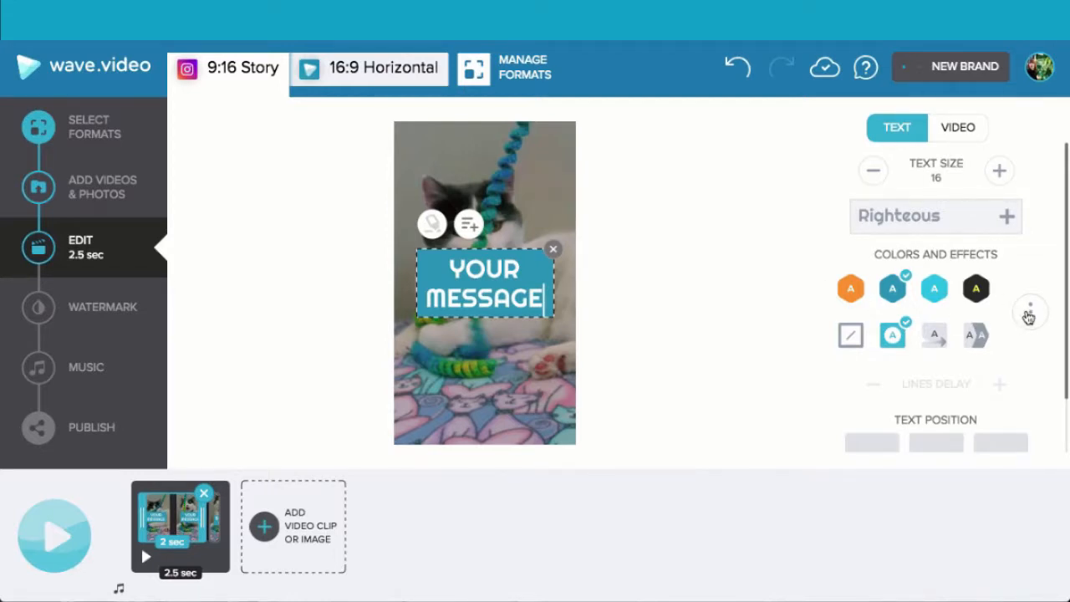
click(1029, 314)
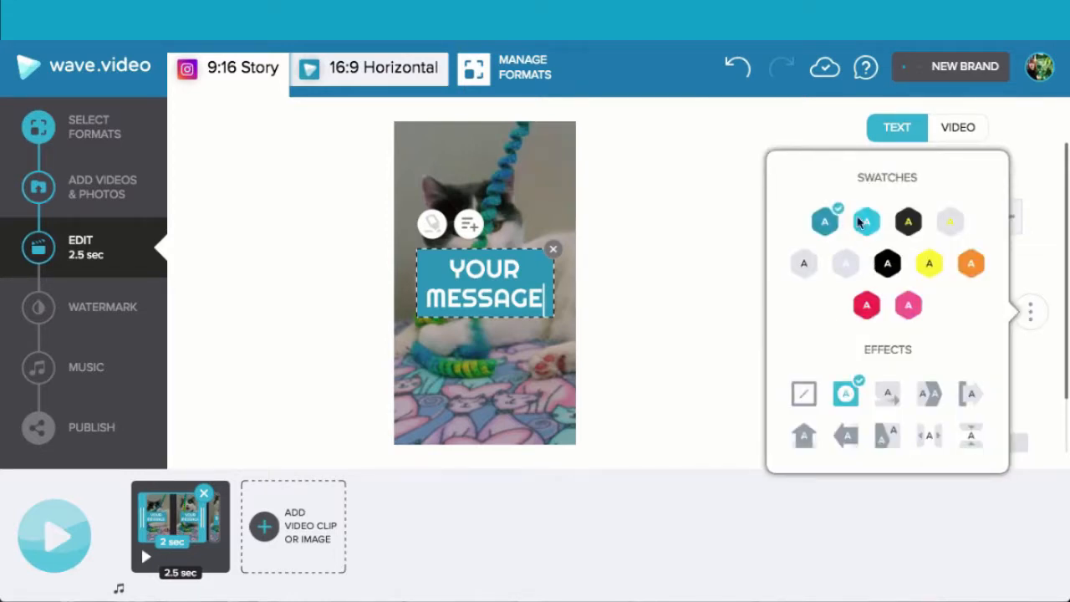
click(971, 265)
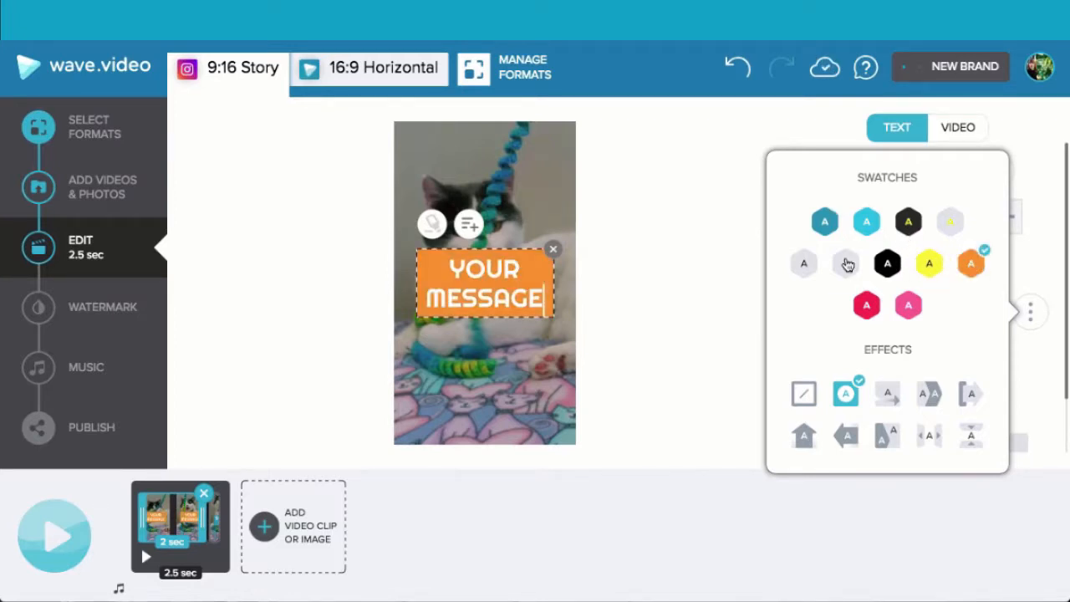
click(845, 265)
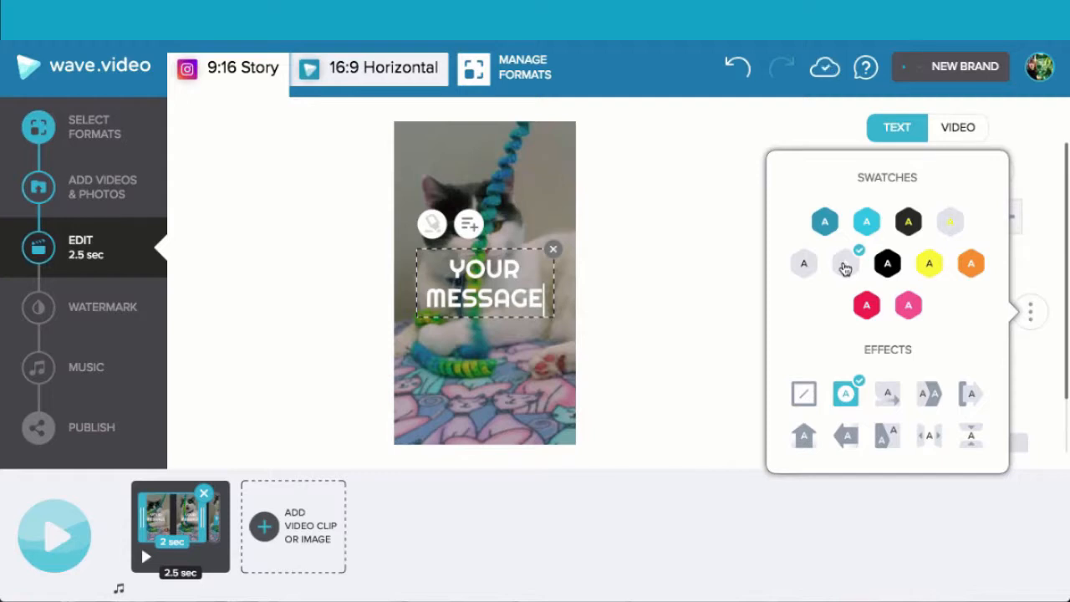
click(867, 307)
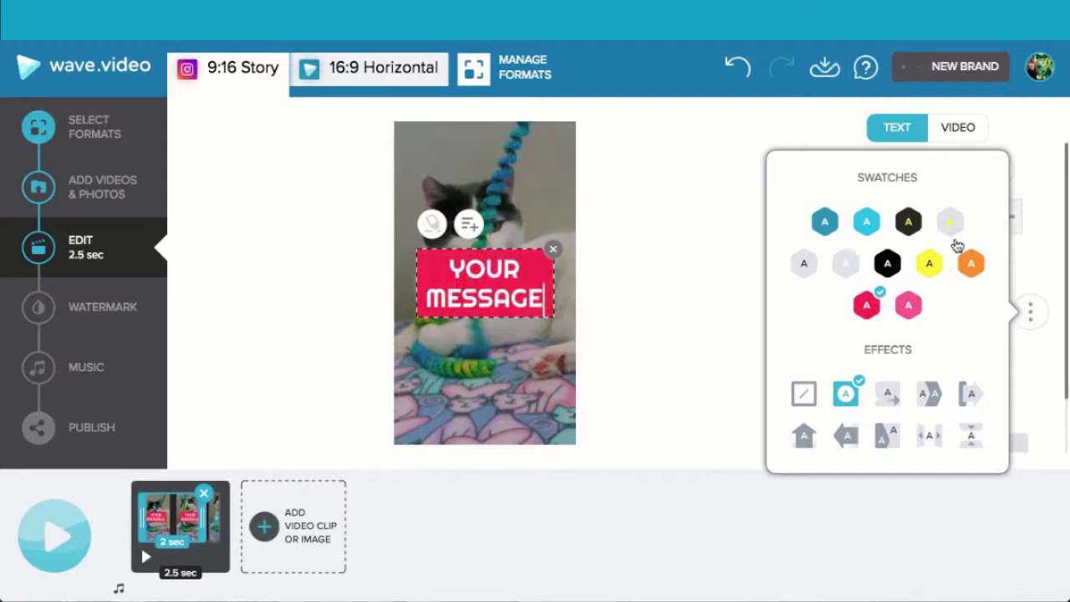
click(950, 220)
click(971, 266)
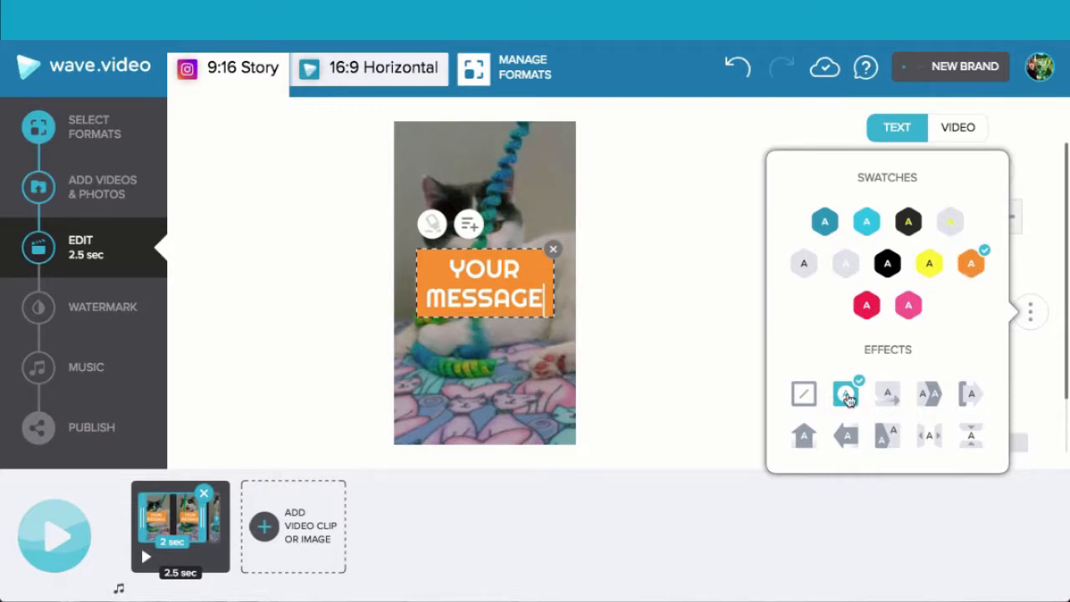
- Try several animation effects on the "YOUR MESSAGE" text, and settle on the one with an A above a right-pointing arrow
click(888, 398)
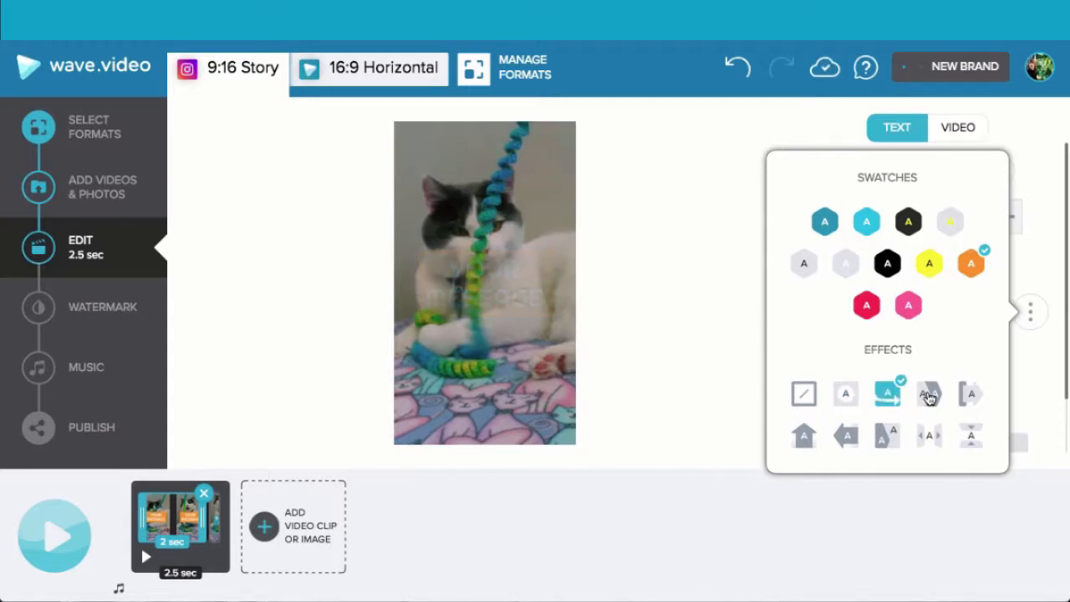
click(929, 398)
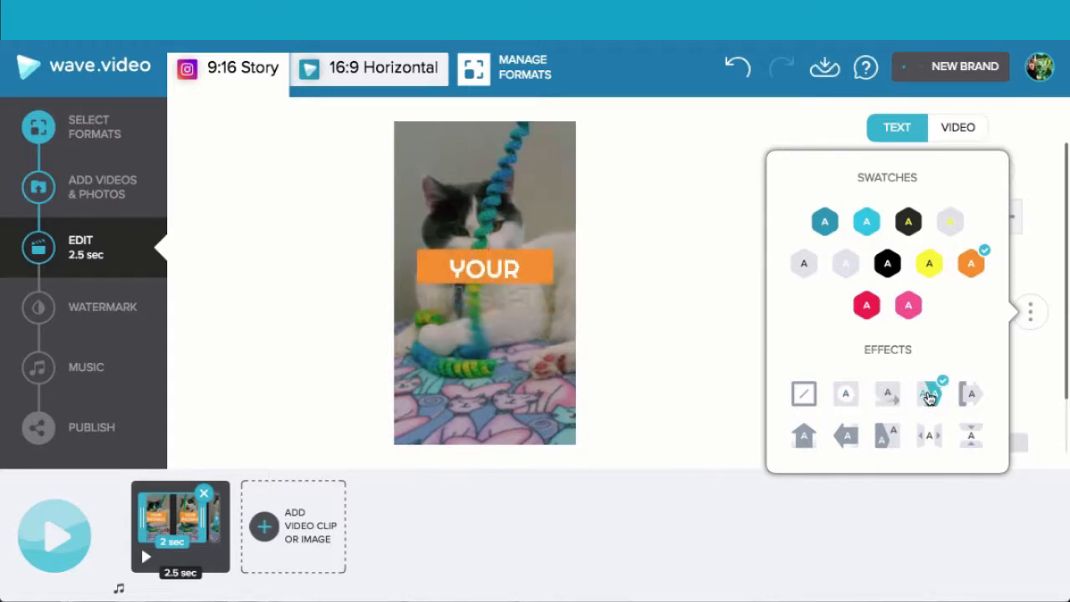
click(973, 396)
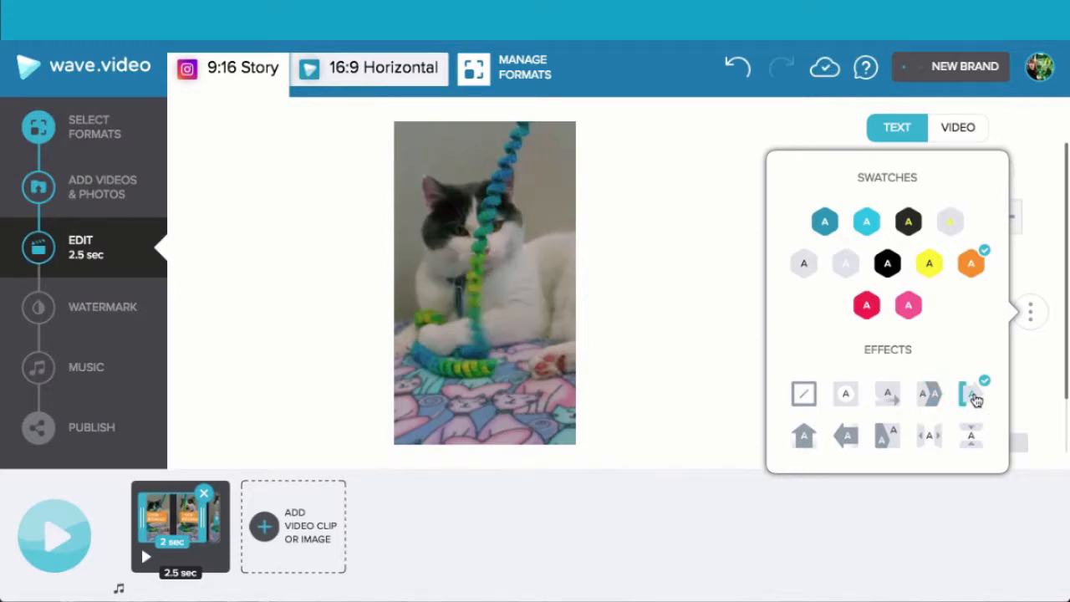
click(804, 436)
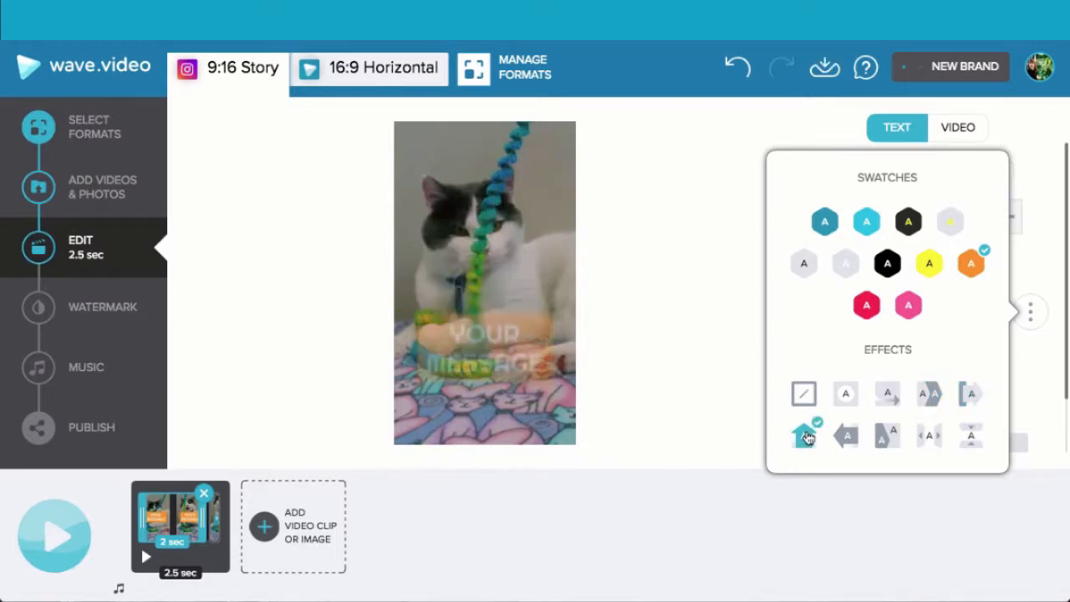
click(847, 436)
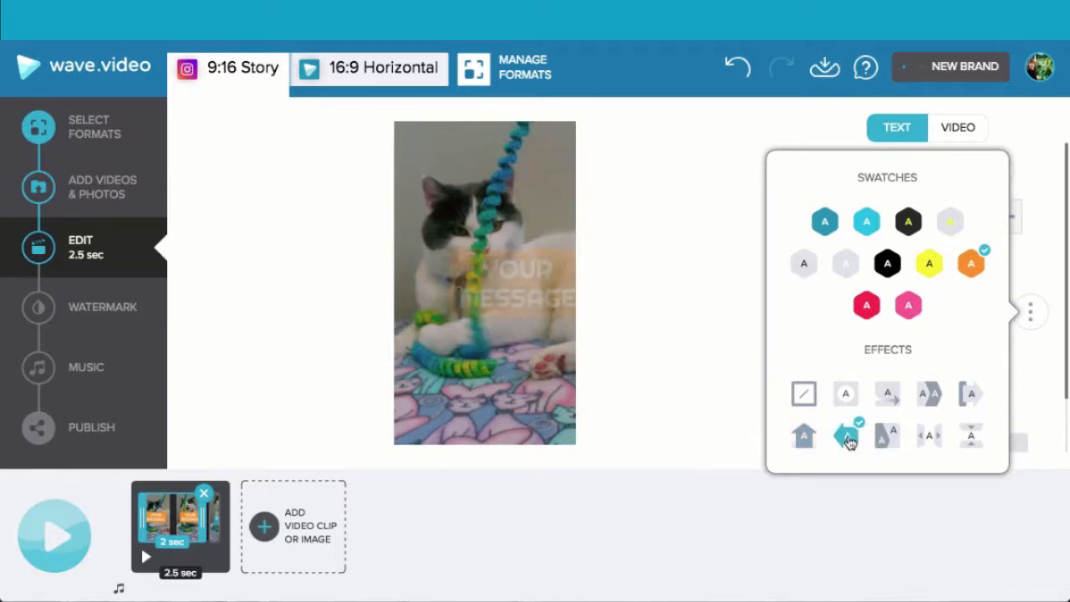
click(884, 443)
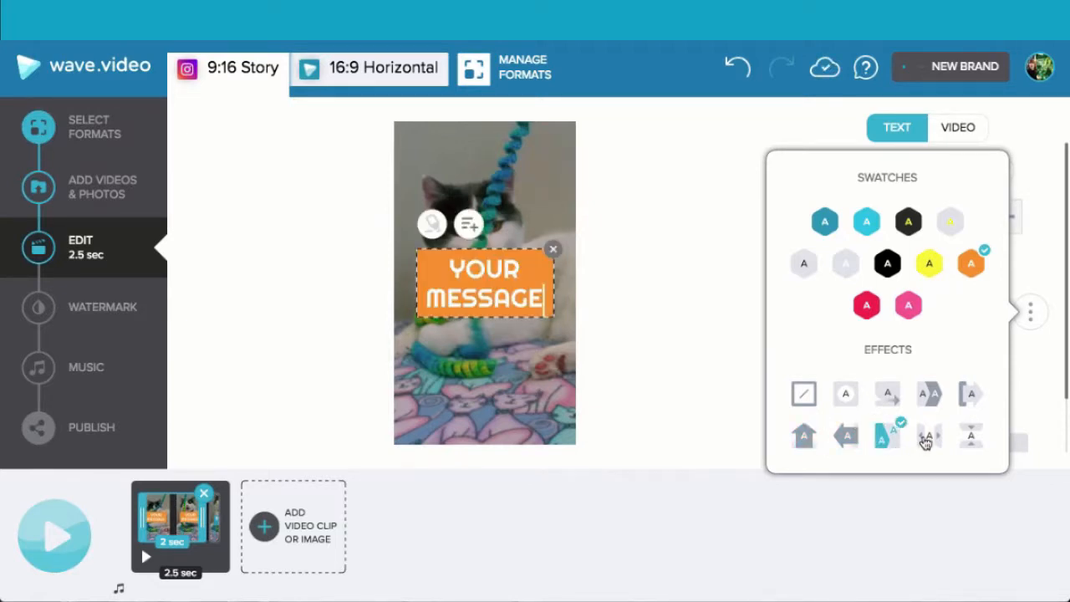
click(893, 401)
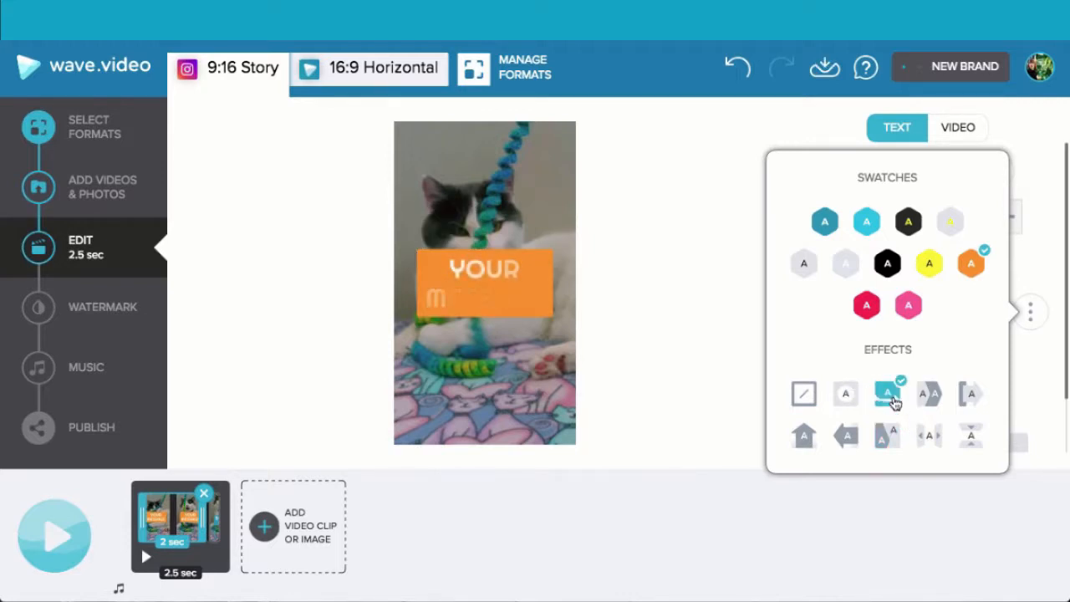
click(1043, 184)
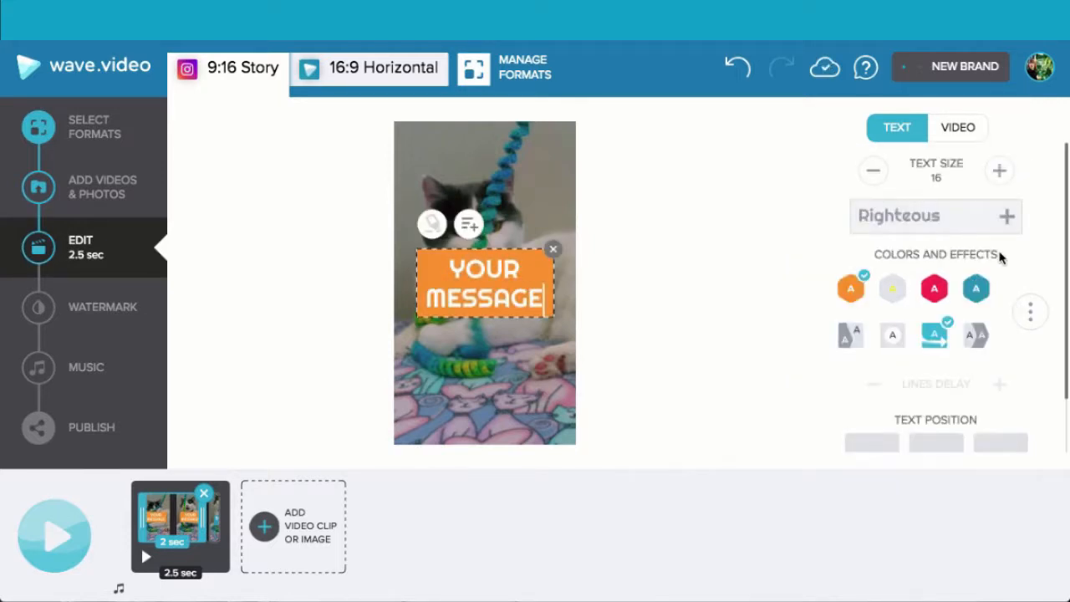
- Position the text in the lower-left corner of the video frame and replace its wording with "How Cool Is Your Cat"
scroll(1001, 257, down, 2)
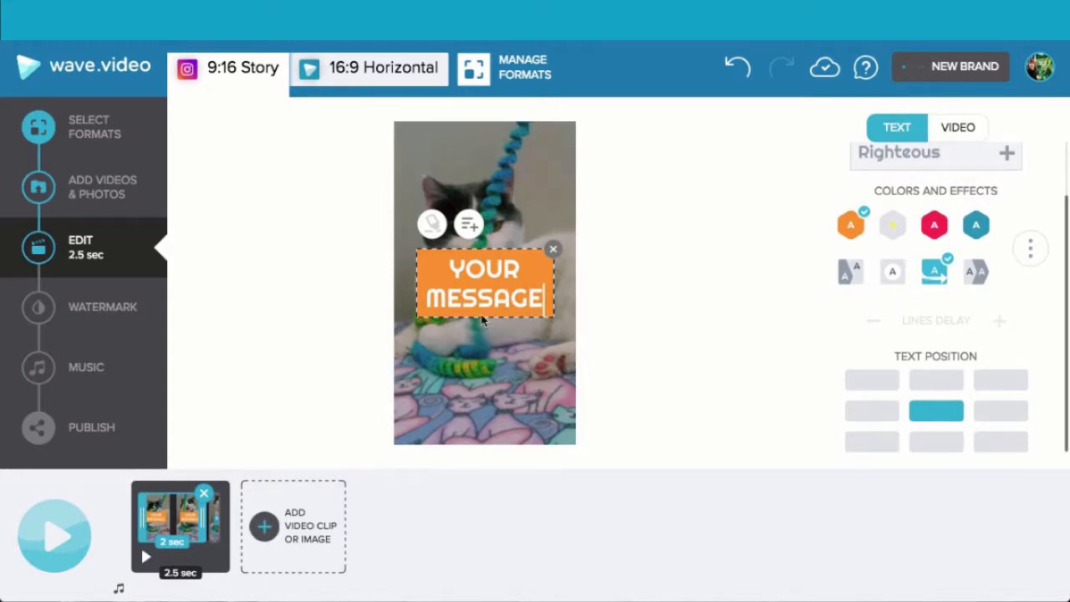
click(870, 445)
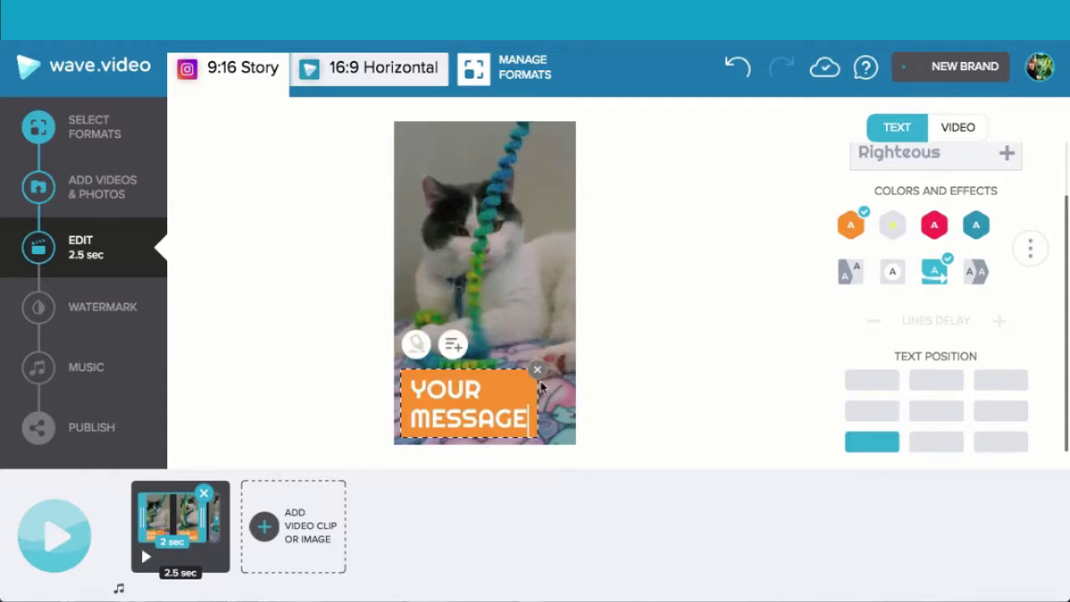
drag(529, 413, 410, 390)
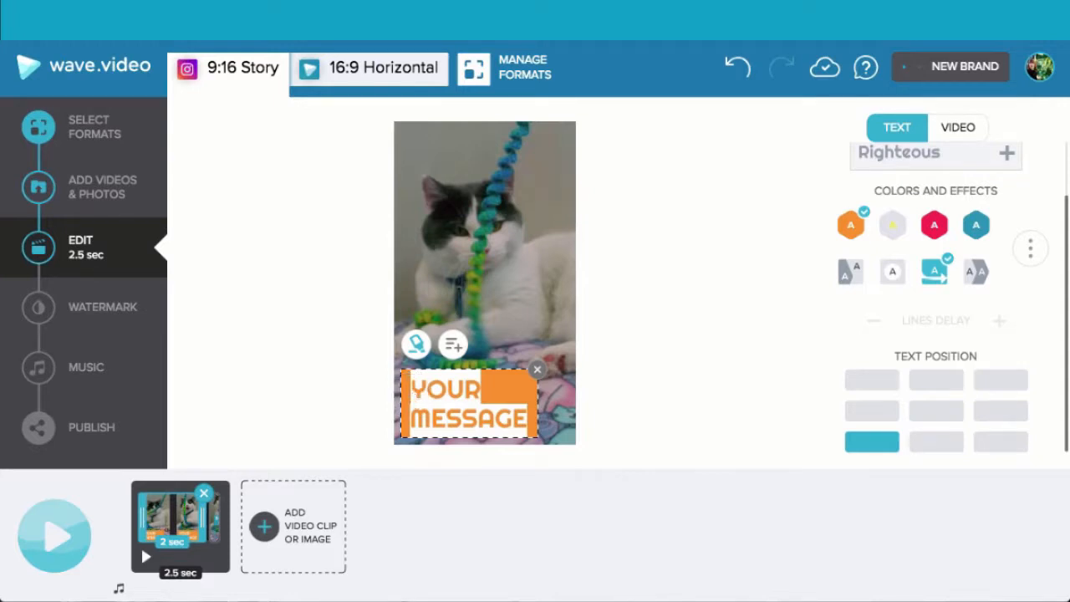
text(How Coo)
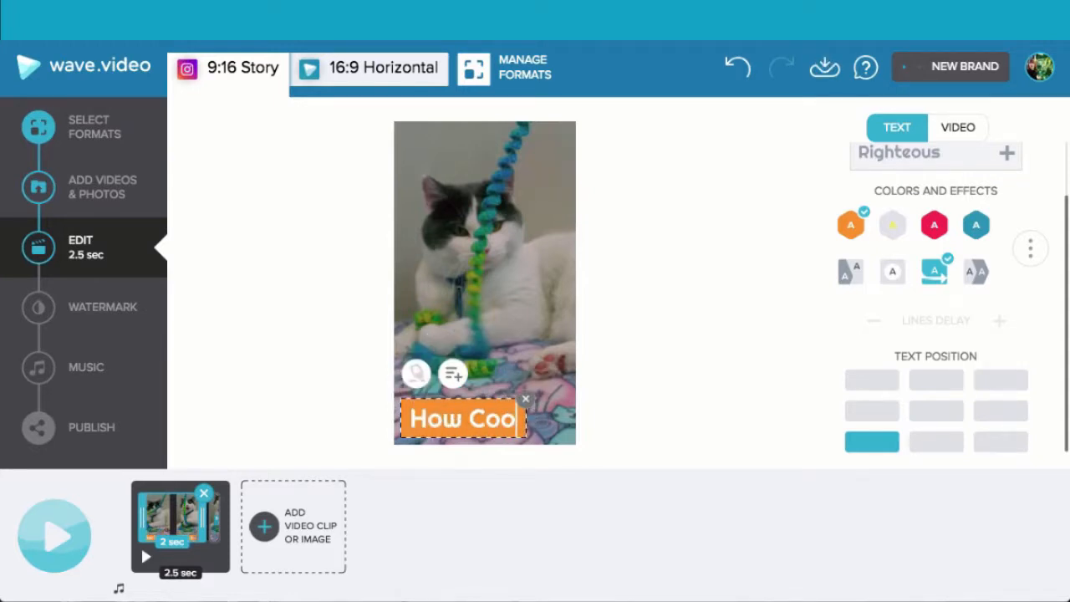
text(l Is Your )
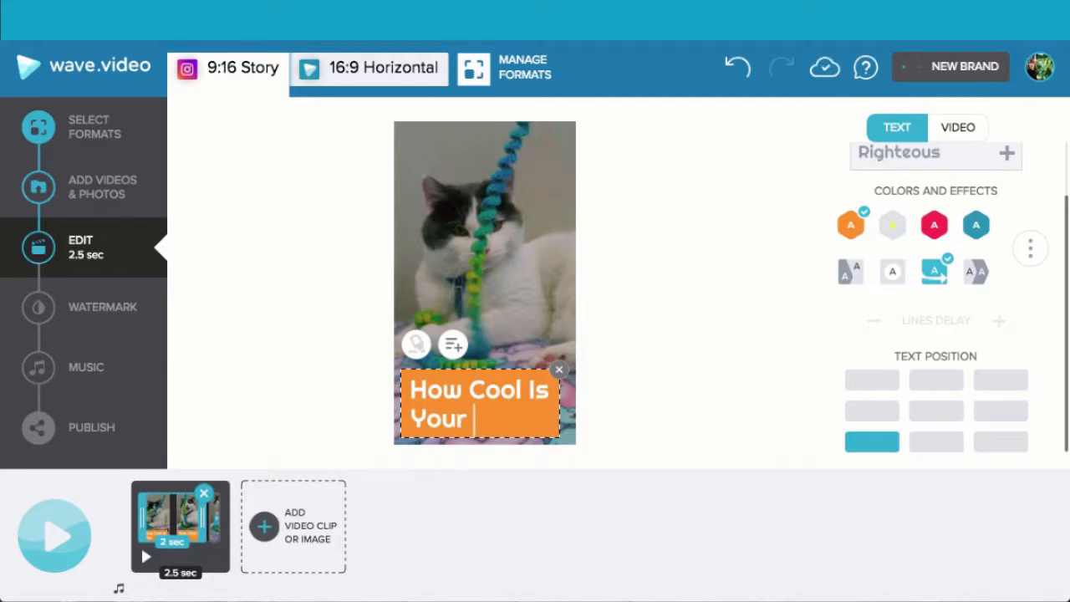
text(Cat)
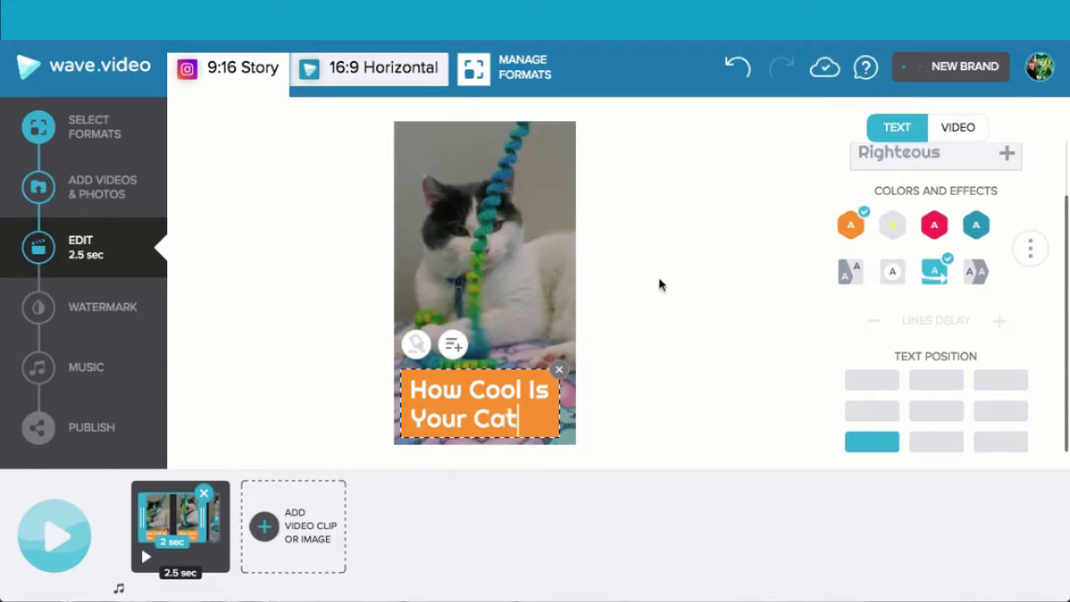
- Preview the cat clip, and try out a call to action at its end before removing it
click(143, 557)
click(217, 532)
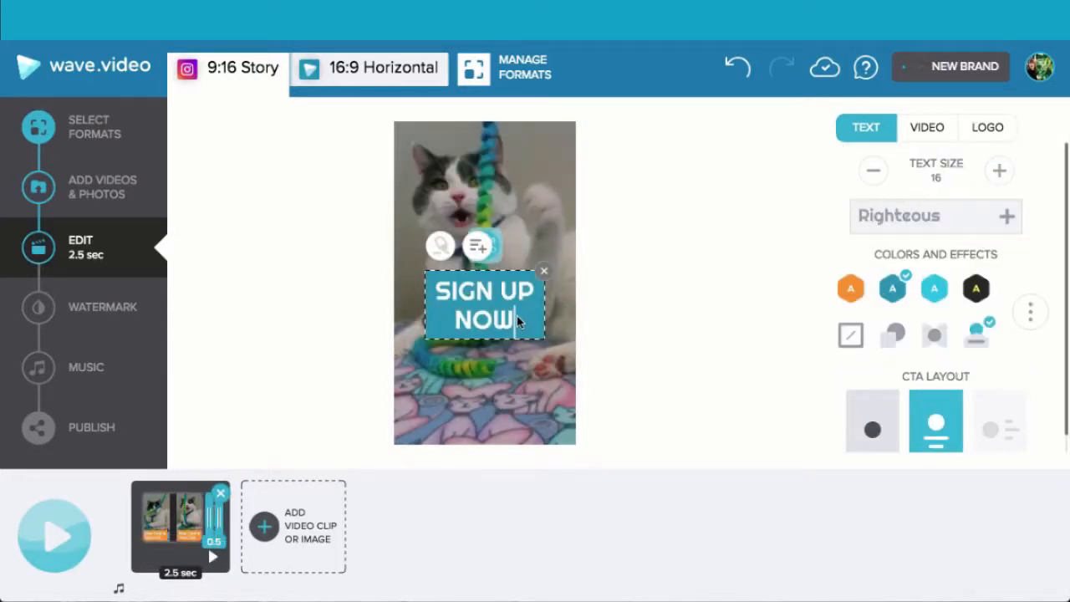
drag(517, 318, 477, 302)
click(545, 273)
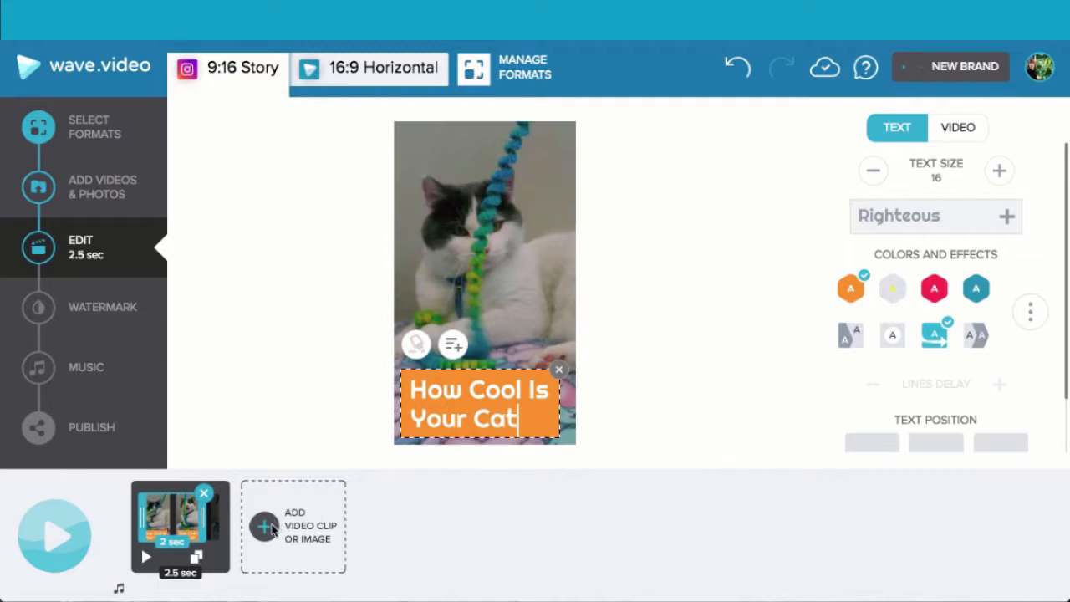
- Browse all uploaded media and add IMG_4137.MOV to the video after the cat clip
click(264, 526)
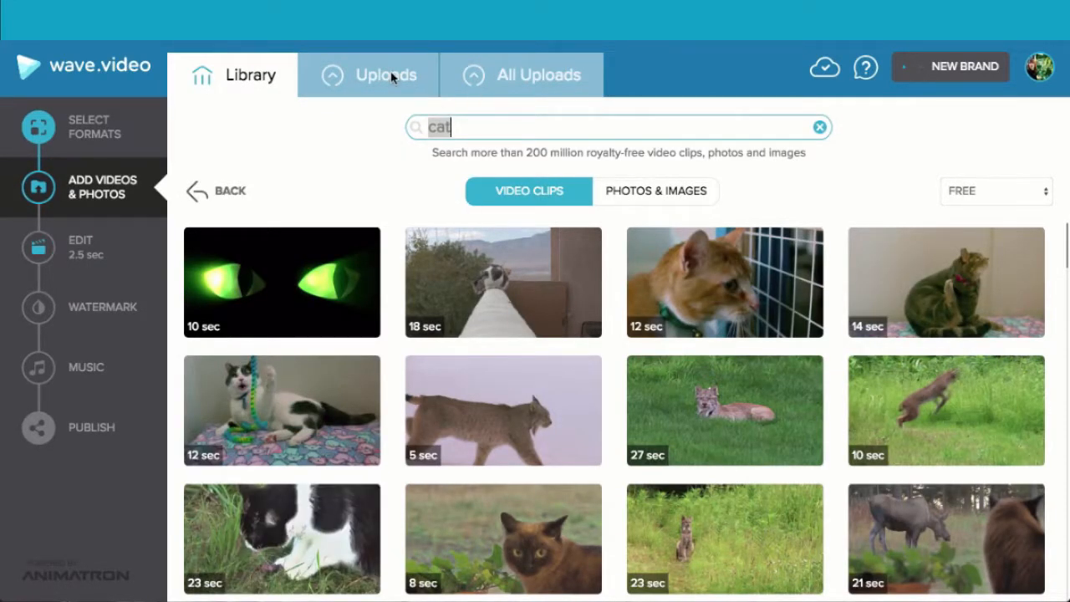
click(506, 83)
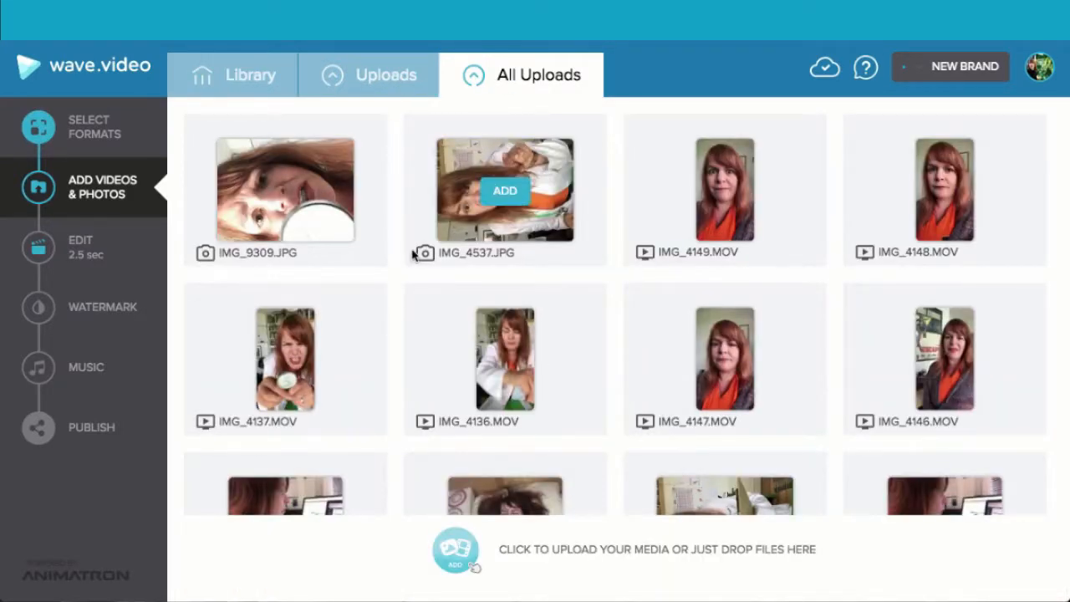
scroll(412, 255, down, 3)
scroll(412, 255, down, 3)
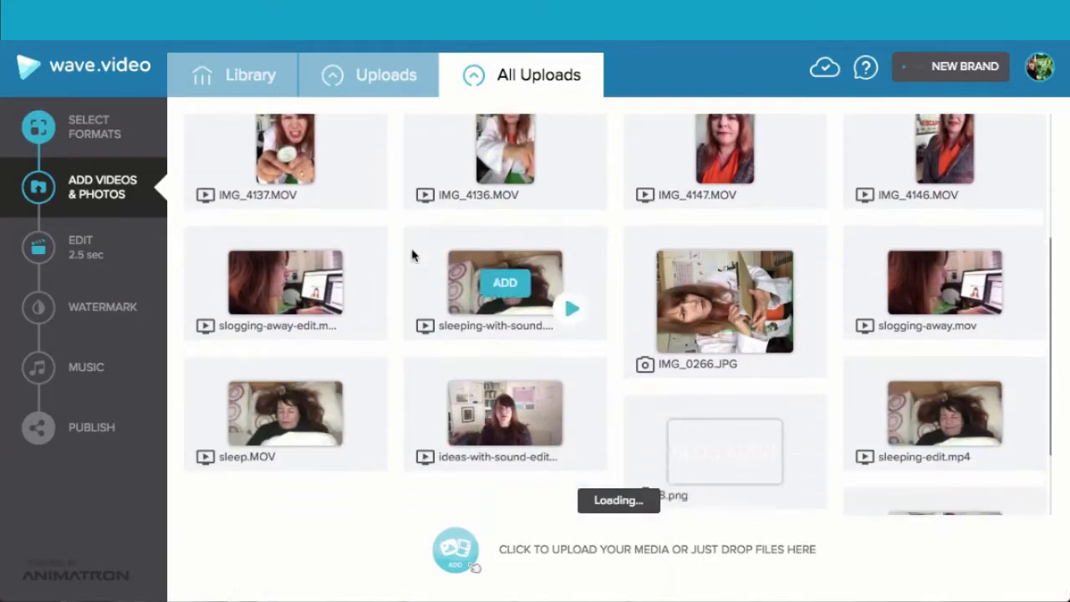
scroll(412, 255, up, 5)
scroll(412, 255, up, 1)
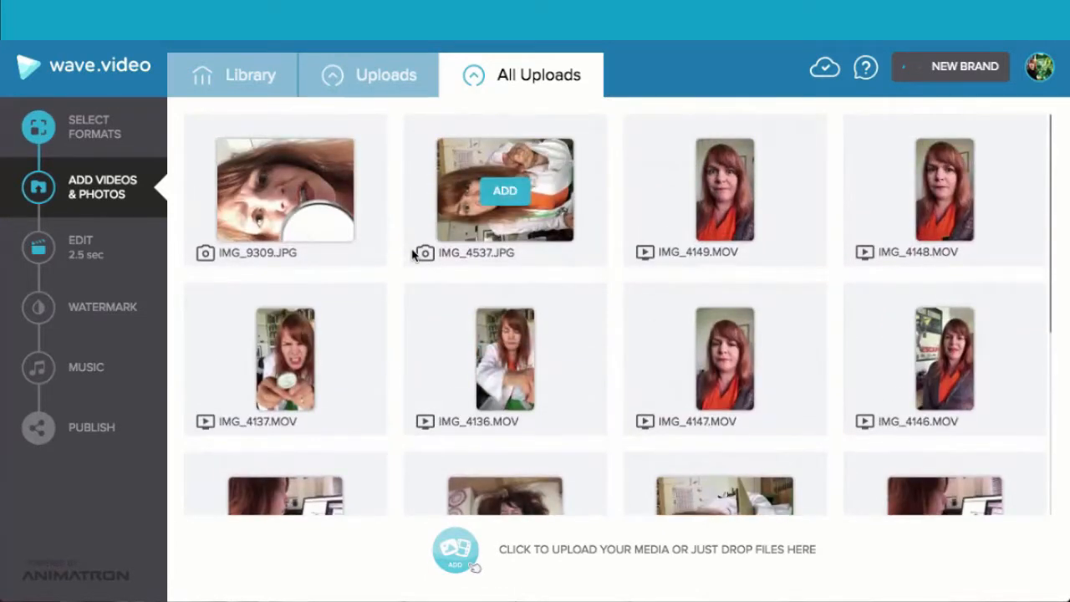
click(283, 360)
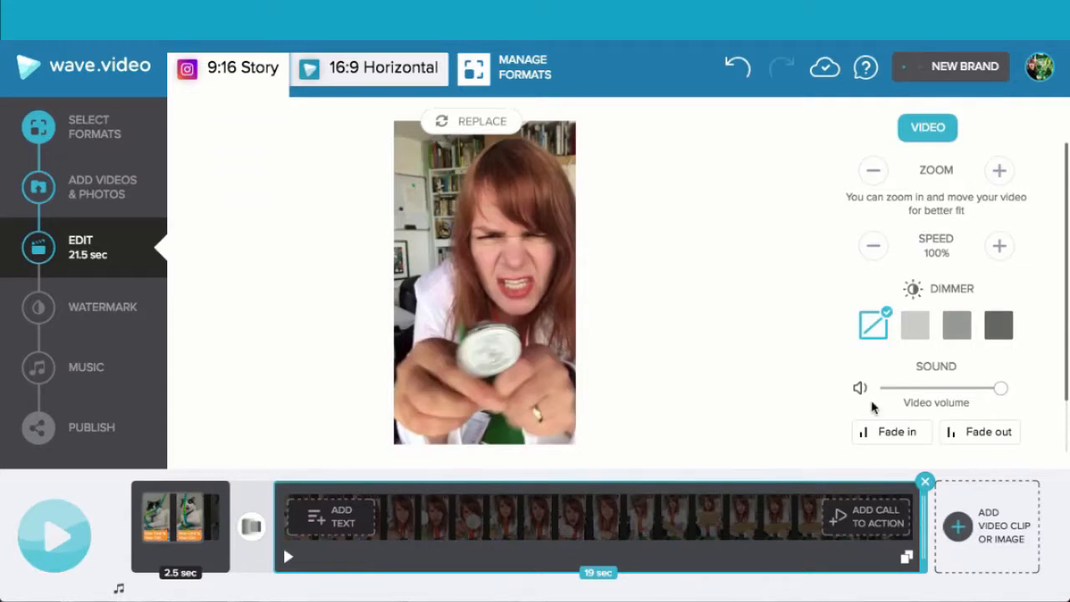
- Trim the newly added IMG_4137.MOV clip to its first second
scroll(872, 407, down, 1)
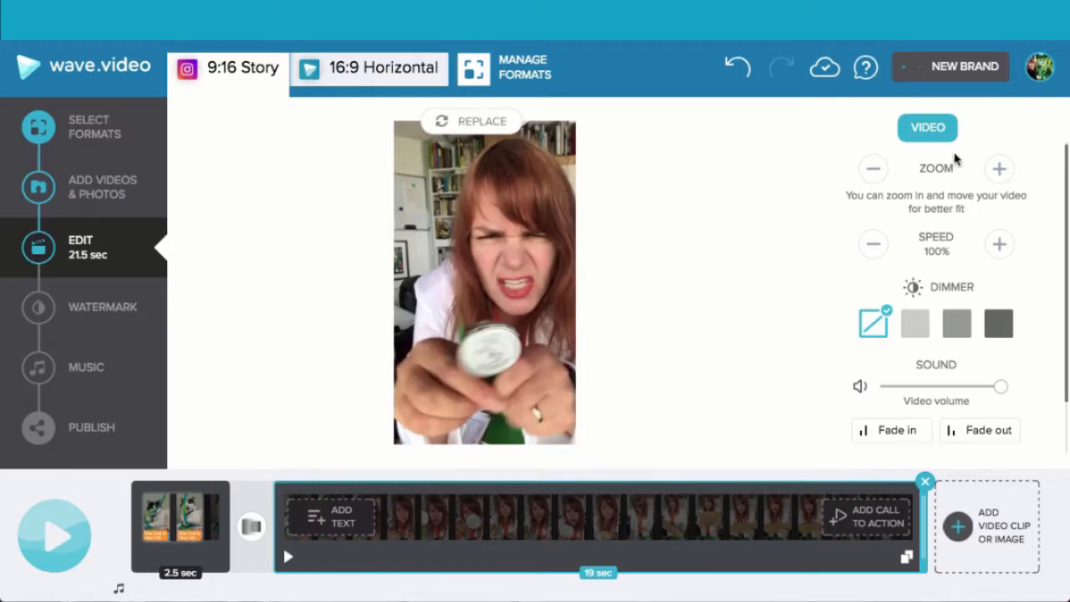
scroll(947, 261, down, 1)
scroll(947, 261, down, 3)
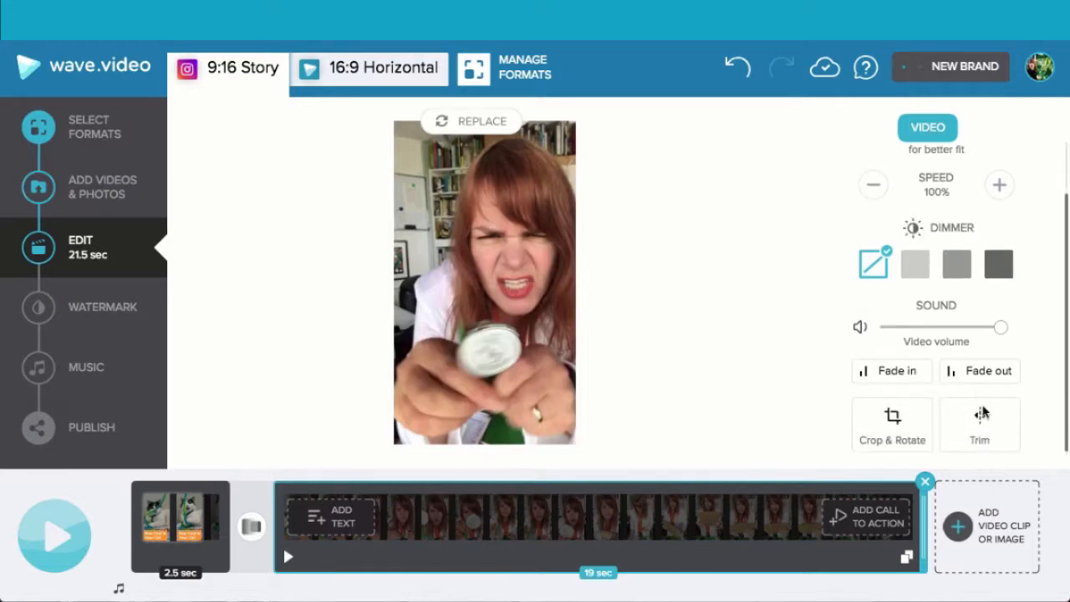
click(982, 422)
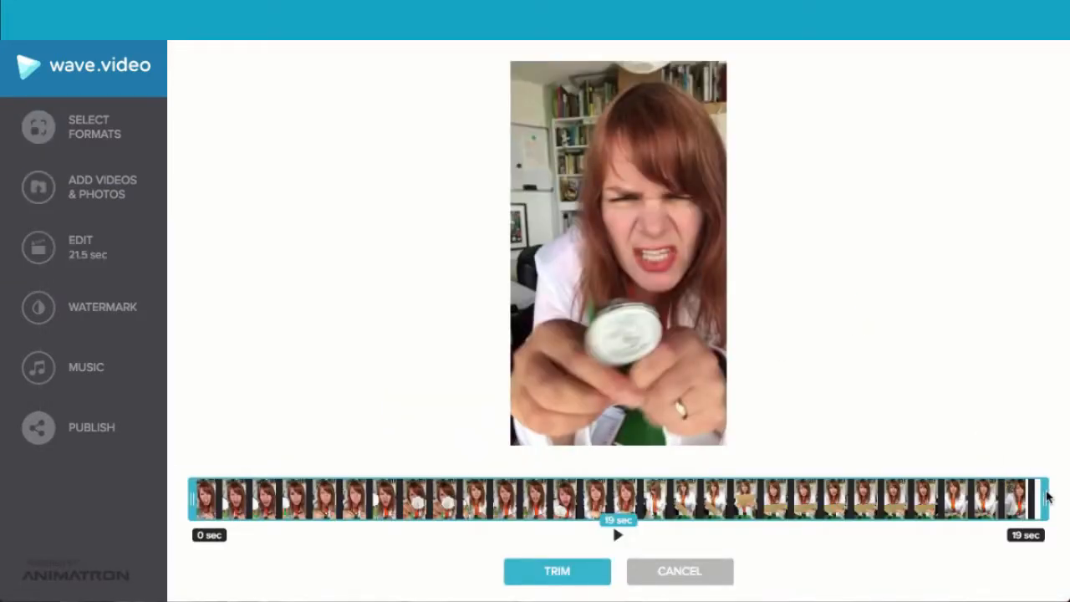
drag(1047, 497, 238, 512)
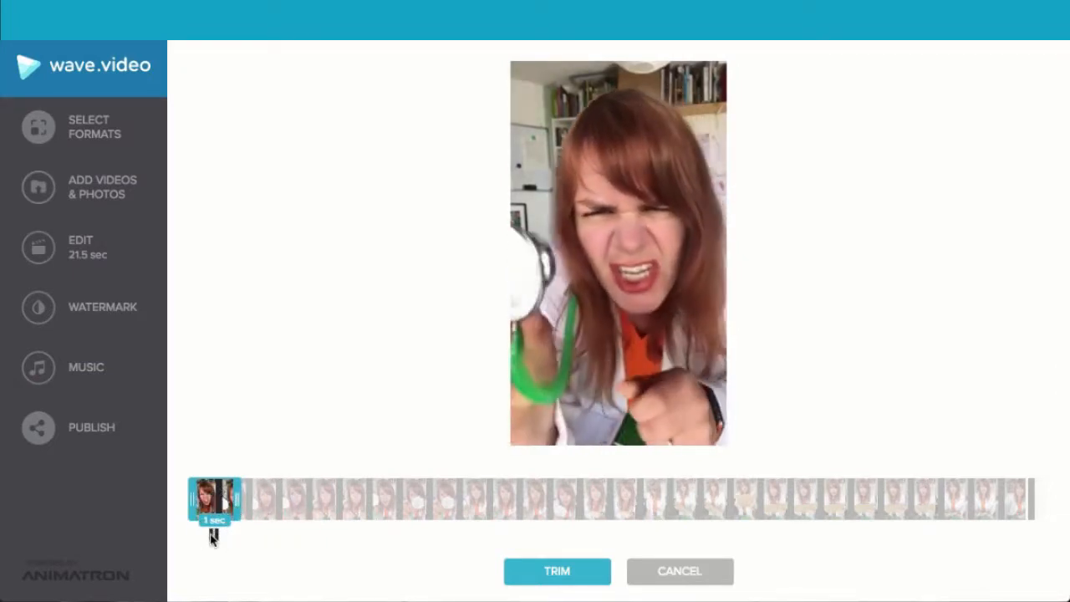
click(559, 577)
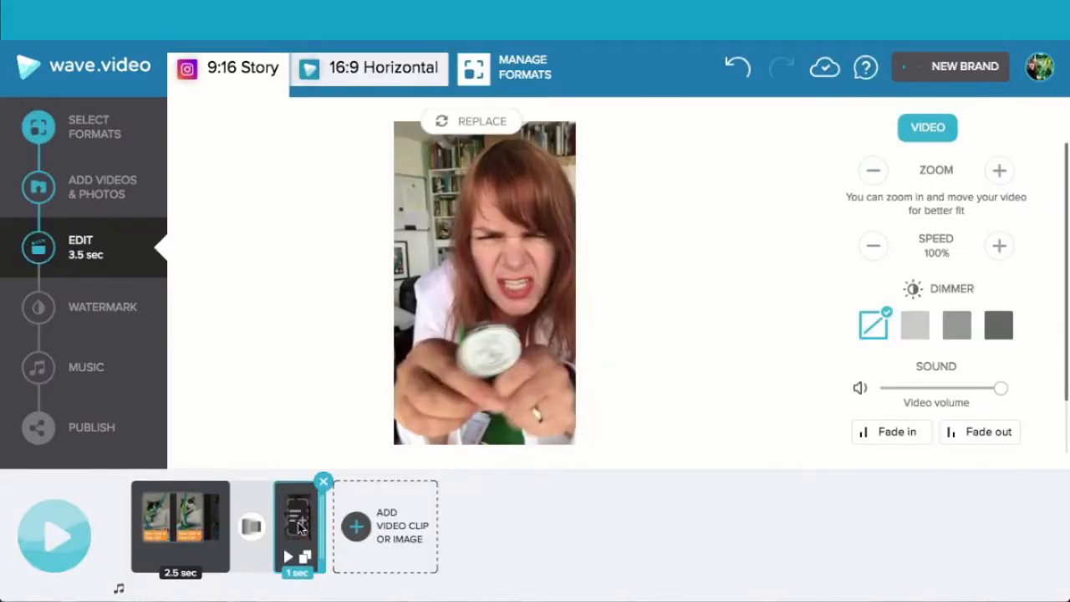
- Add a text message to the second clip reading "Here kitty kitty..."
click(299, 527)
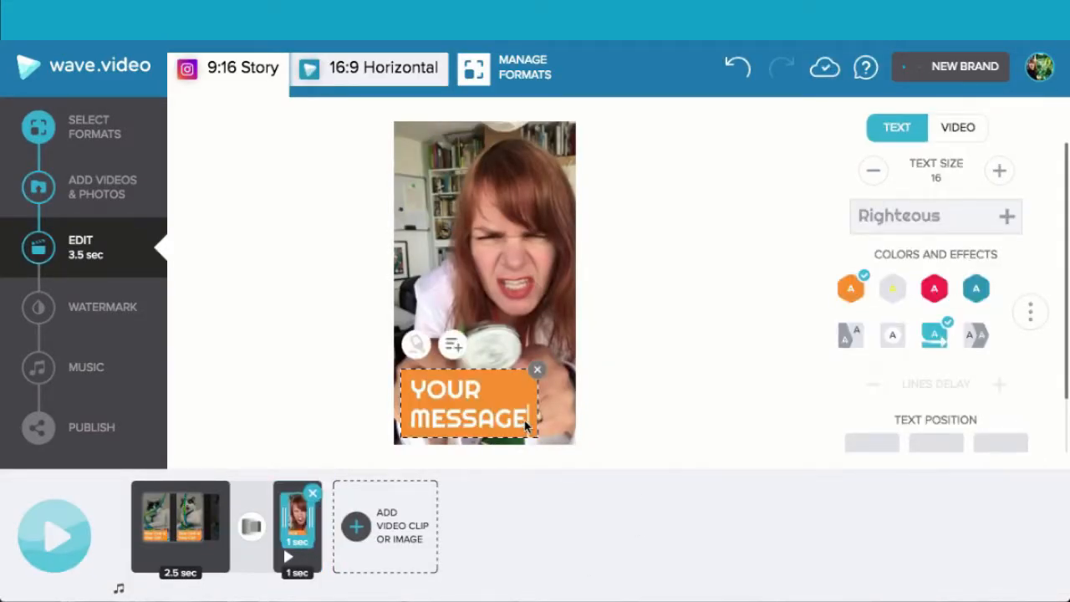
drag(517, 426, 410, 394)
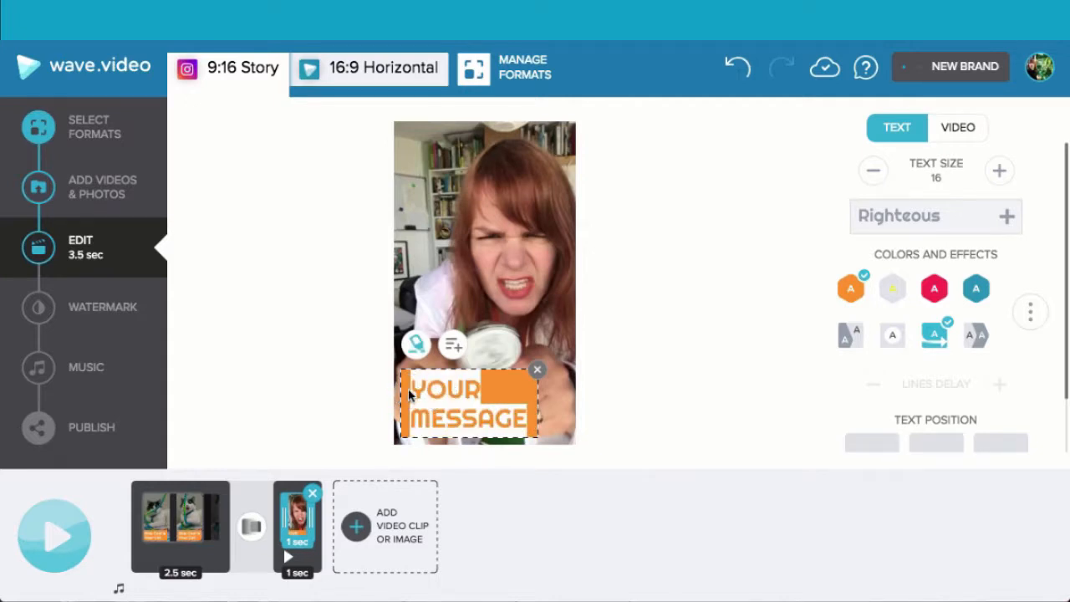
text(Here kitt)
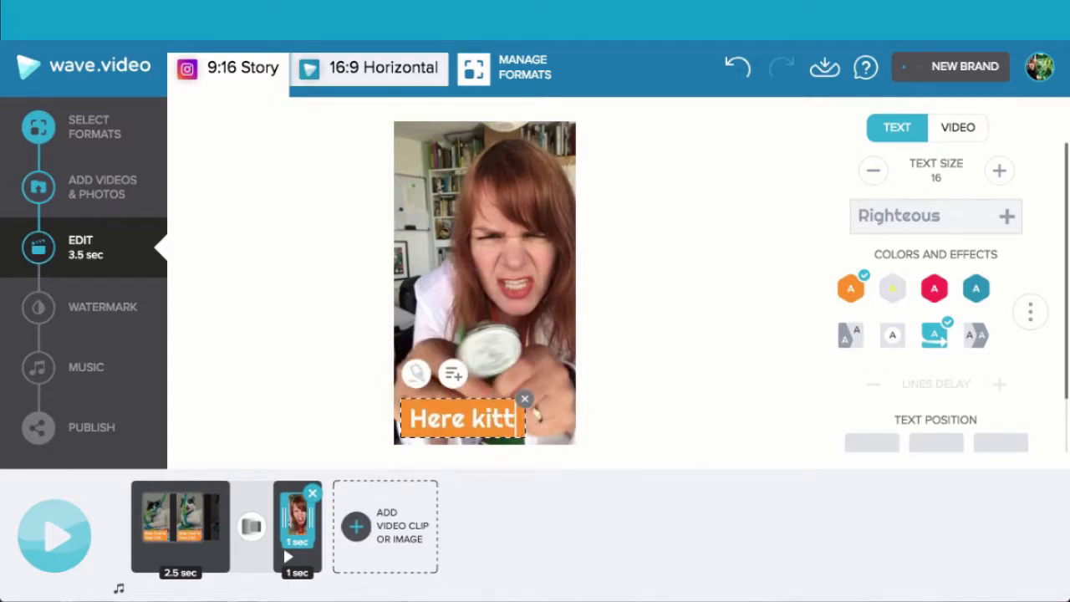
text(y kitty...)
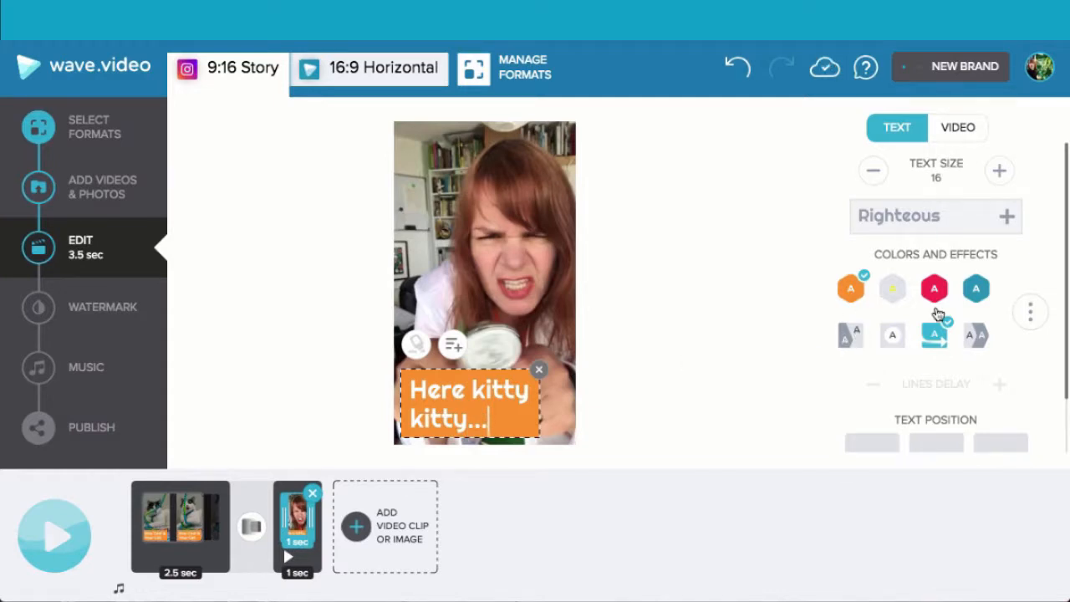
- Change the animation effect of the "Here kitty kitty..." text to the double-A chevron one
click(1033, 316)
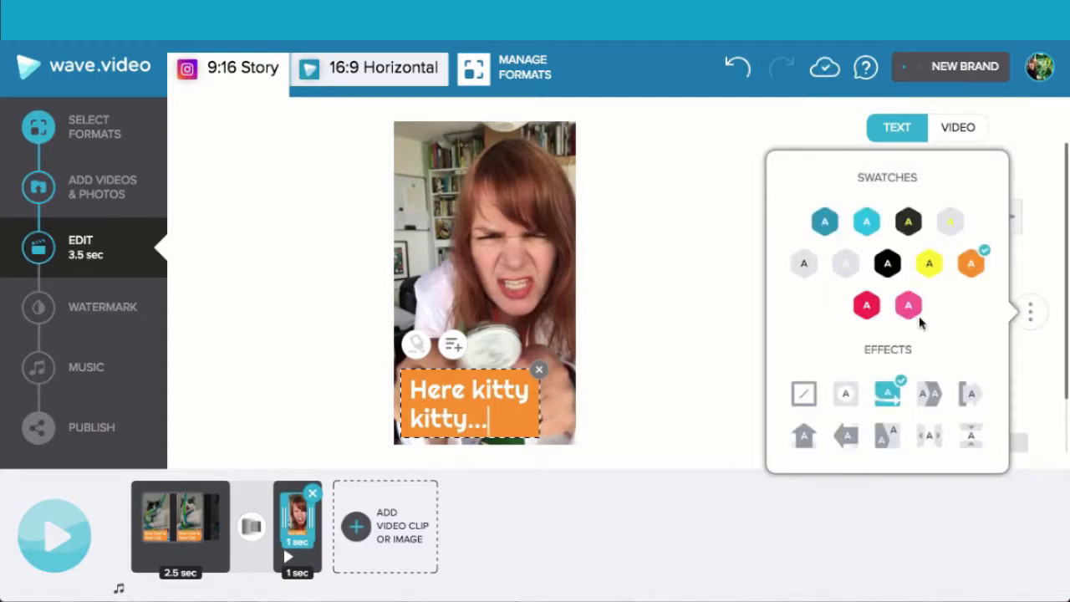
click(934, 396)
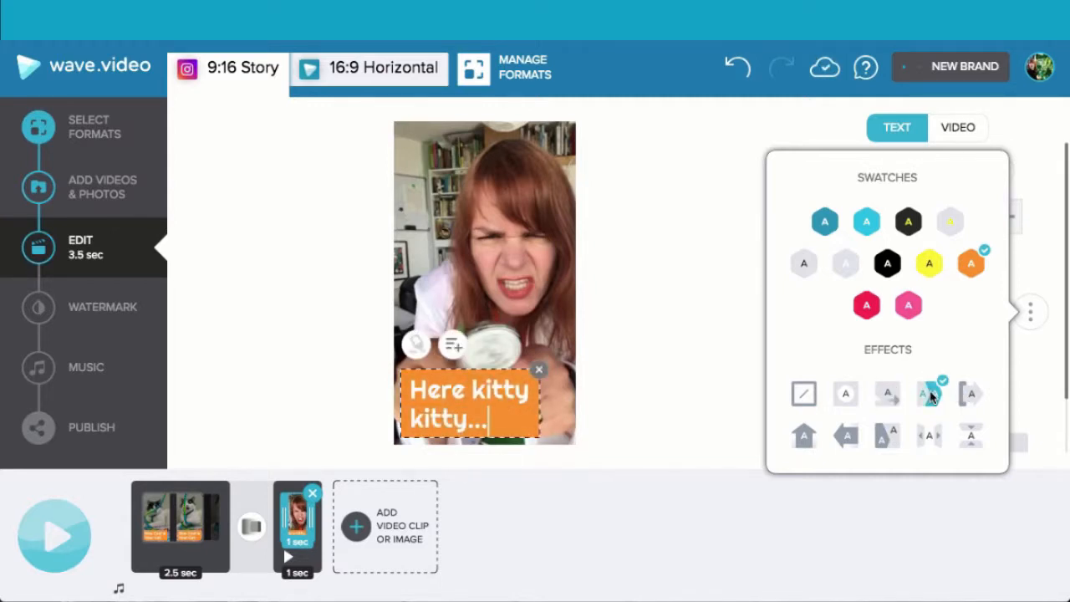
click(496, 425)
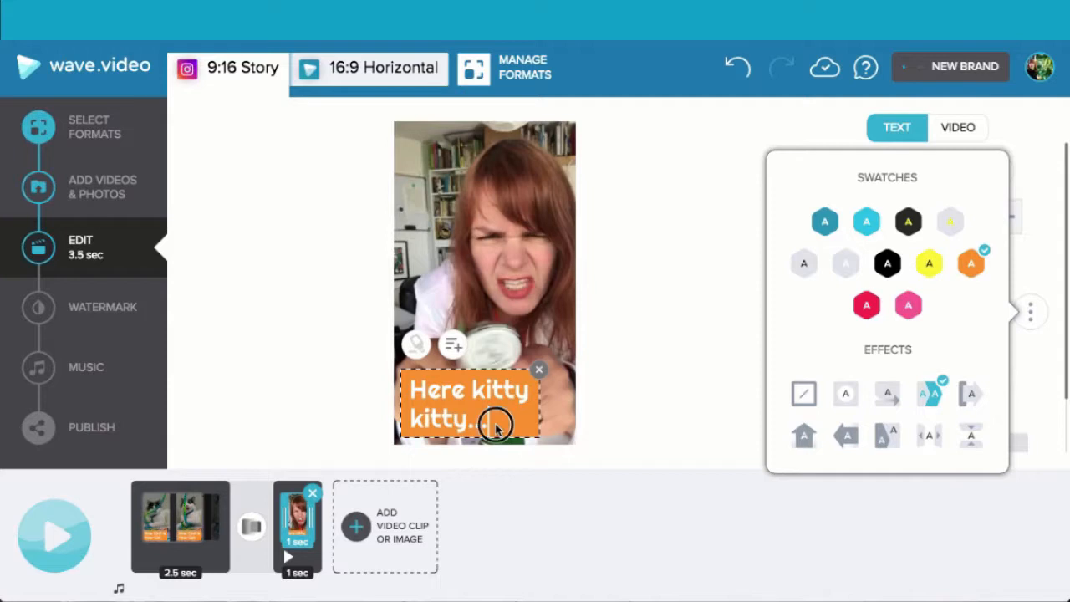
- Add a second text line reading "Mammy's here" below the "Here kitty kitty..." text
click(452, 345)
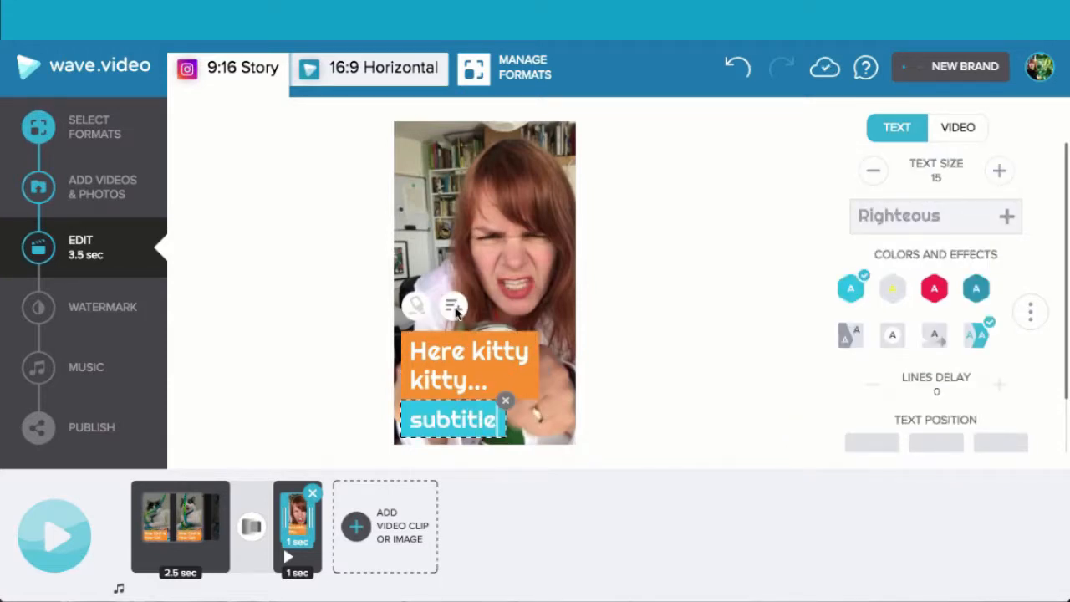
drag(496, 432, 408, 428)
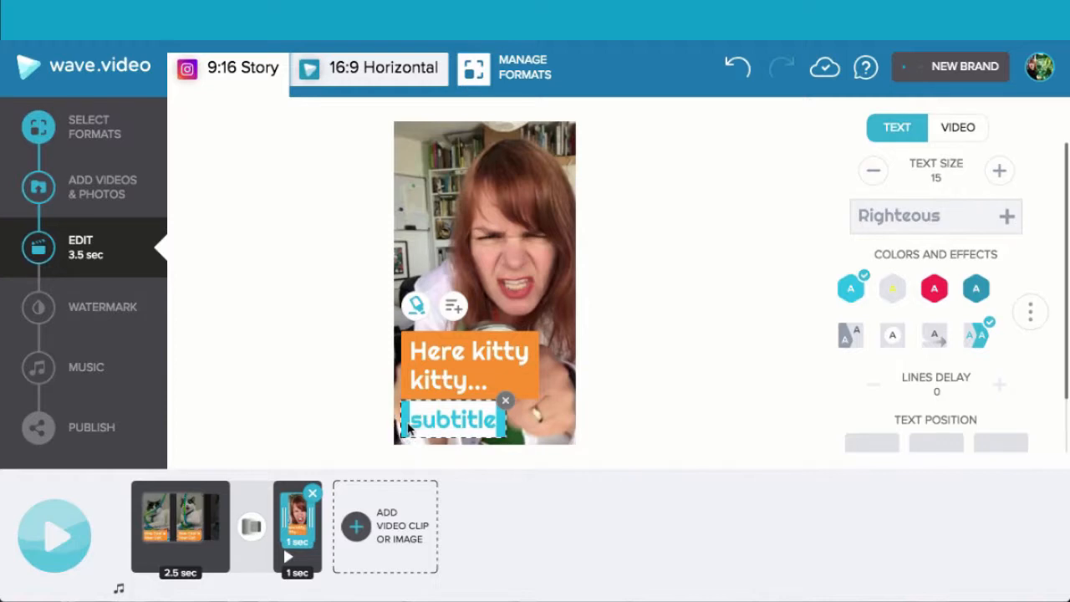
text(m)
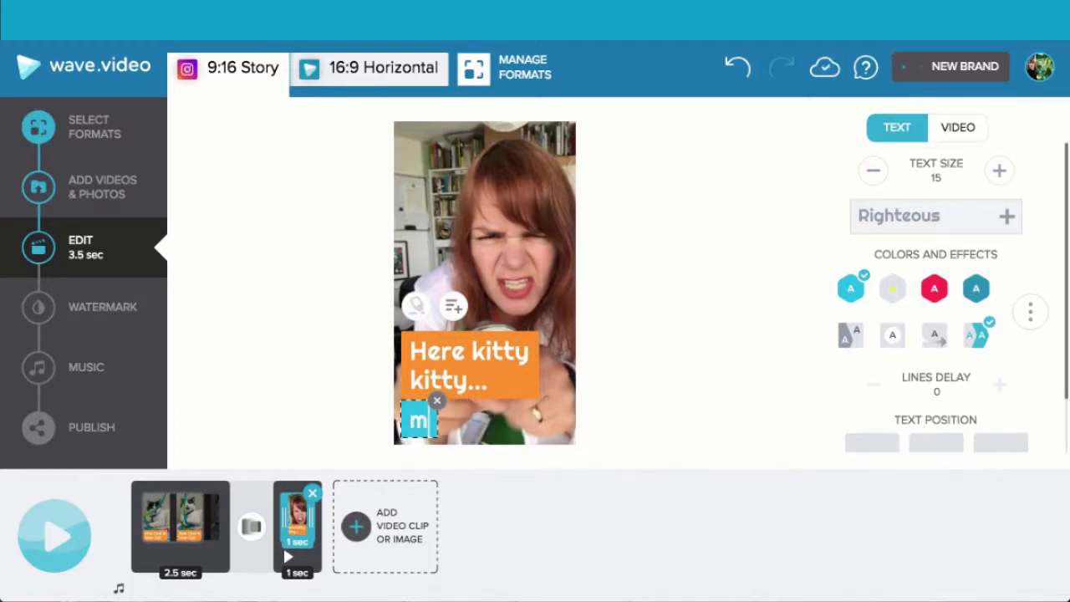
key(BackSpace)
text(Mammy's )
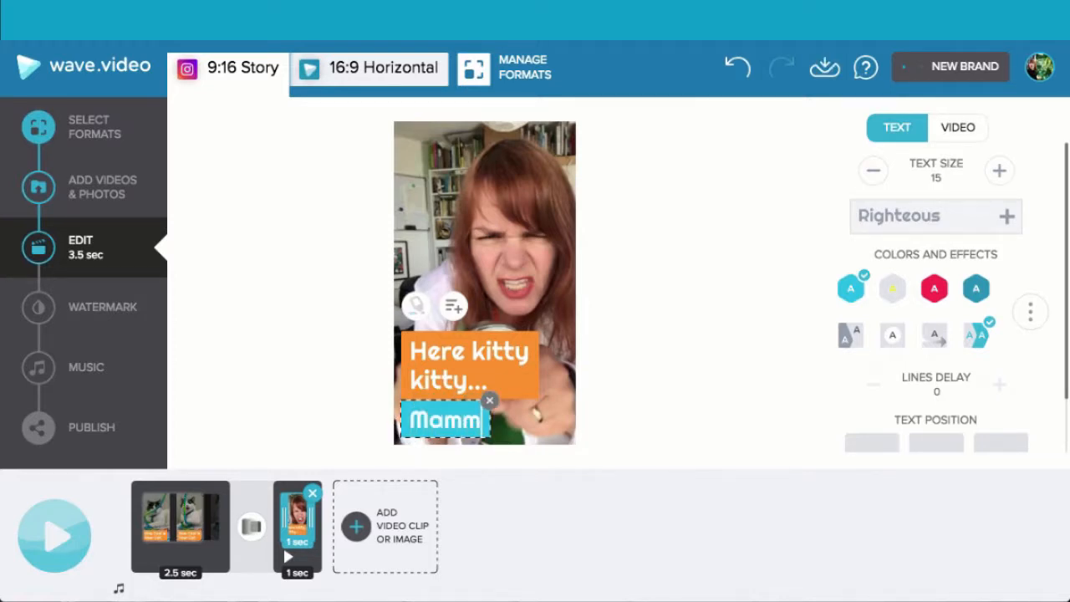
text(here)
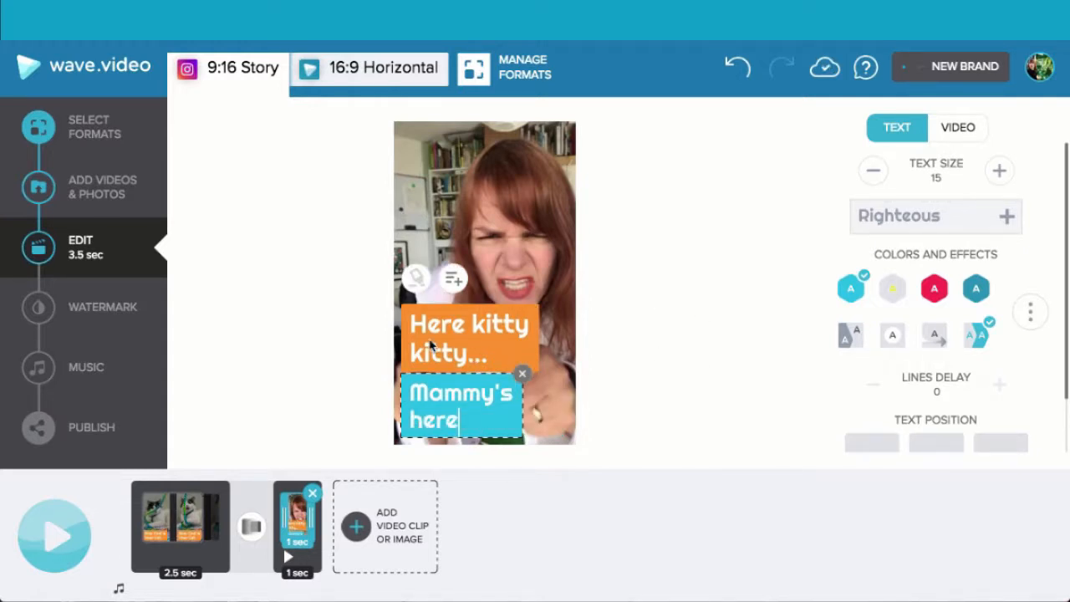
- Reduce the "Mammy's here" text to size 14 and shrink "Here kitty kitty..." until it fits on one line
click(875, 174)
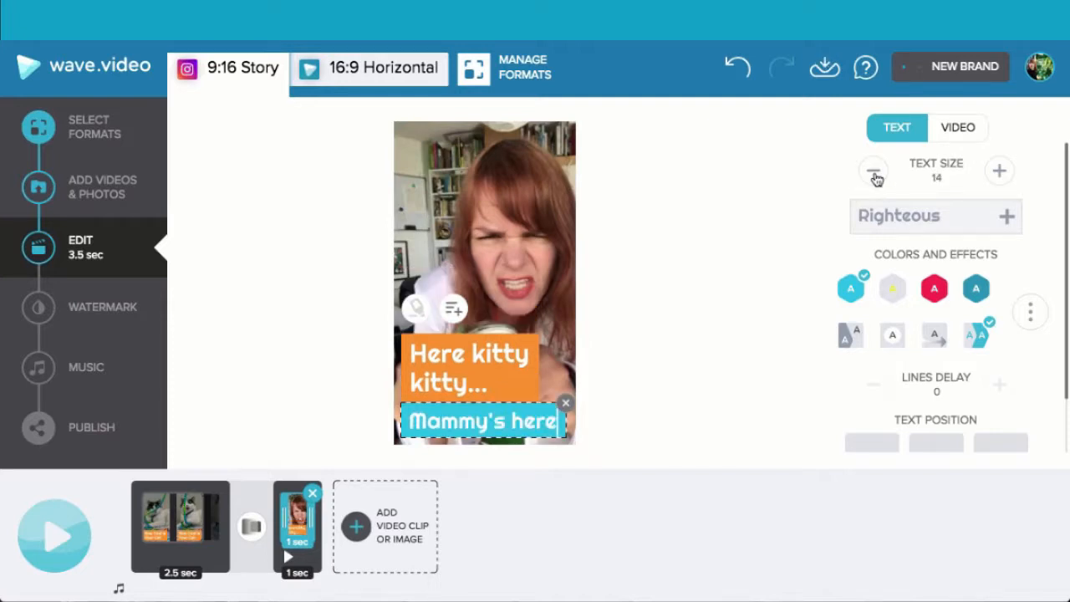
click(501, 368)
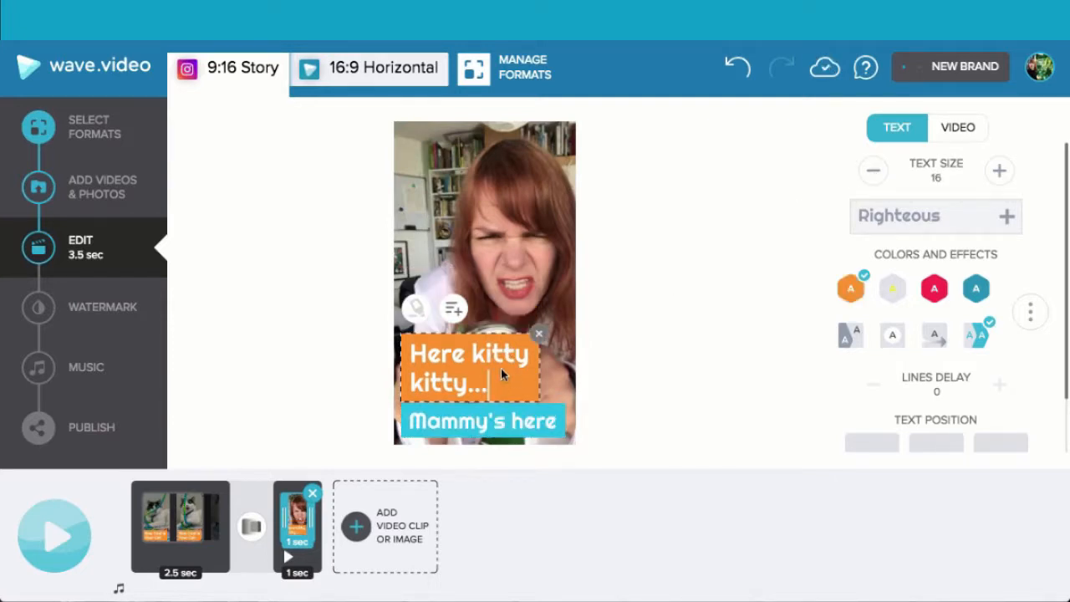
click(872, 174)
click(872, 174)
click(872, 174)
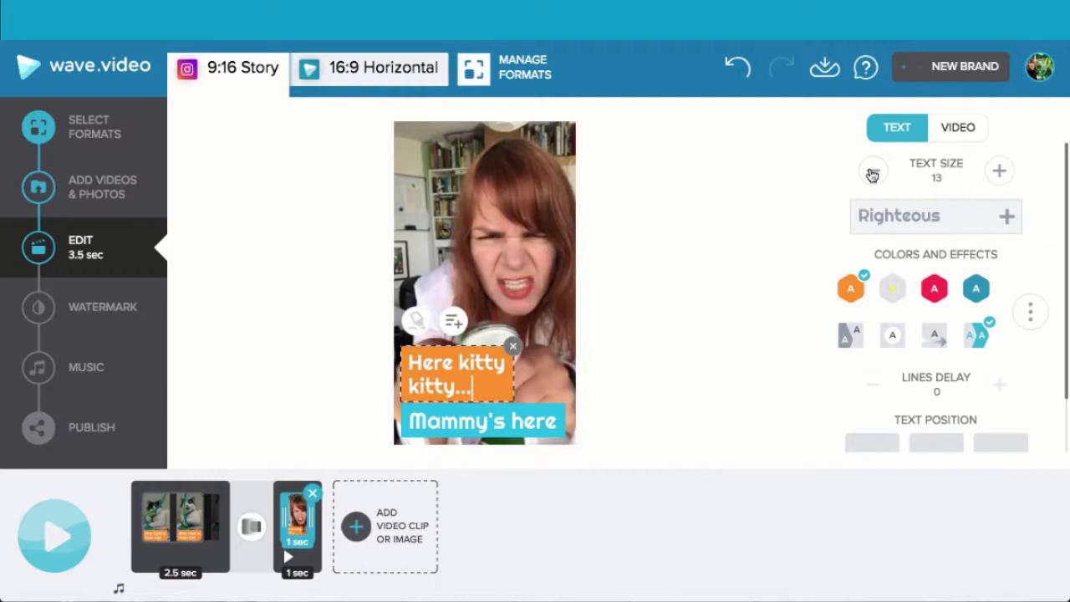
click(536, 422)
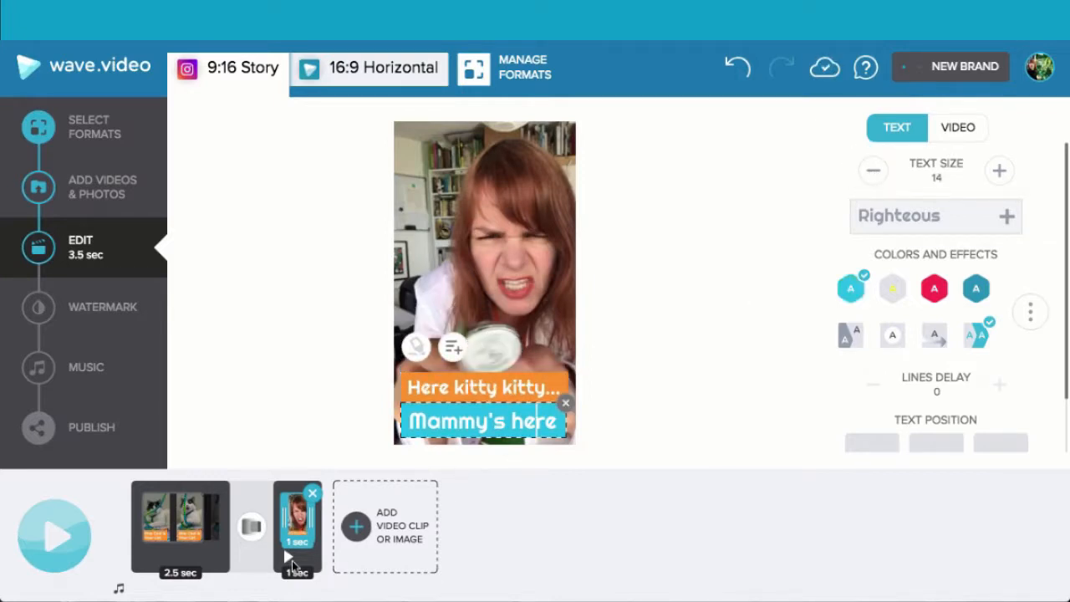
- Preview the second clip and turn its video volume down to mute
click(288, 558)
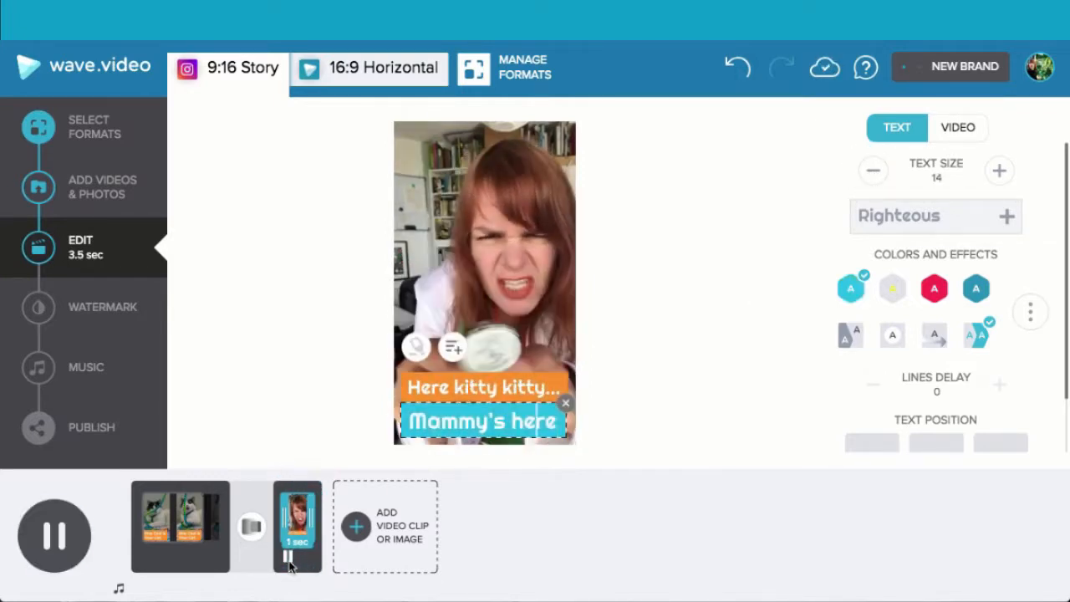
click(54, 540)
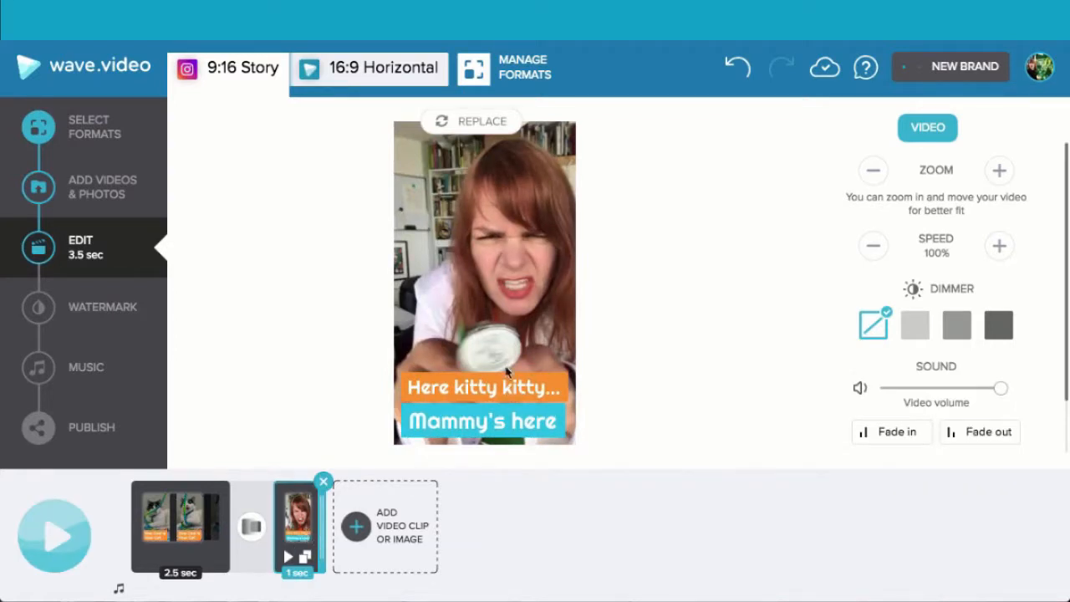
drag(1001, 389, 866, 389)
click(57, 542)
- Set the transition between the two clips to None and preview the video
click(252, 528)
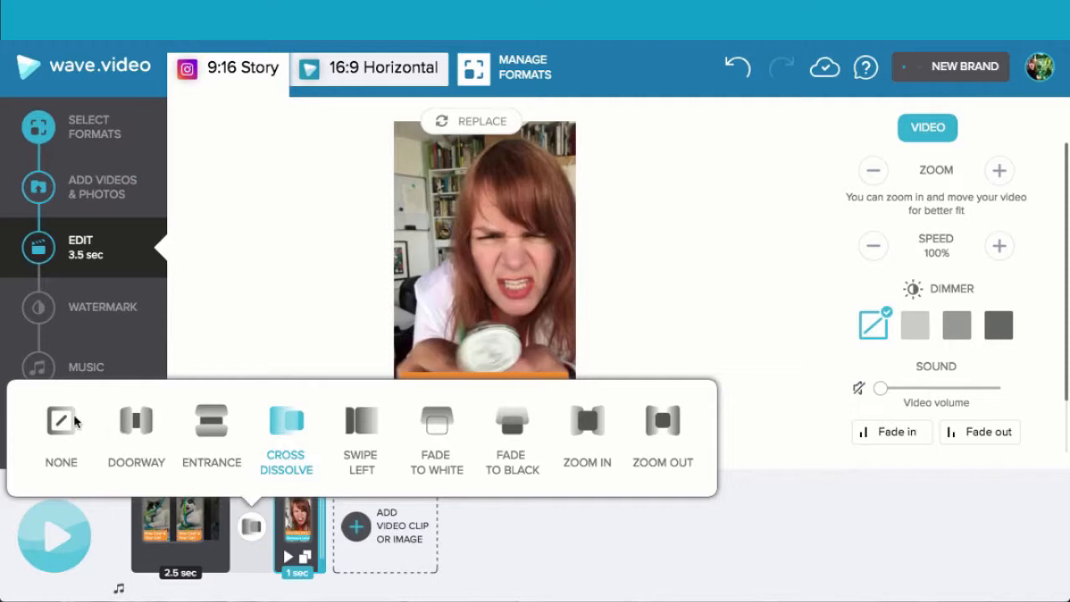
click(60, 423)
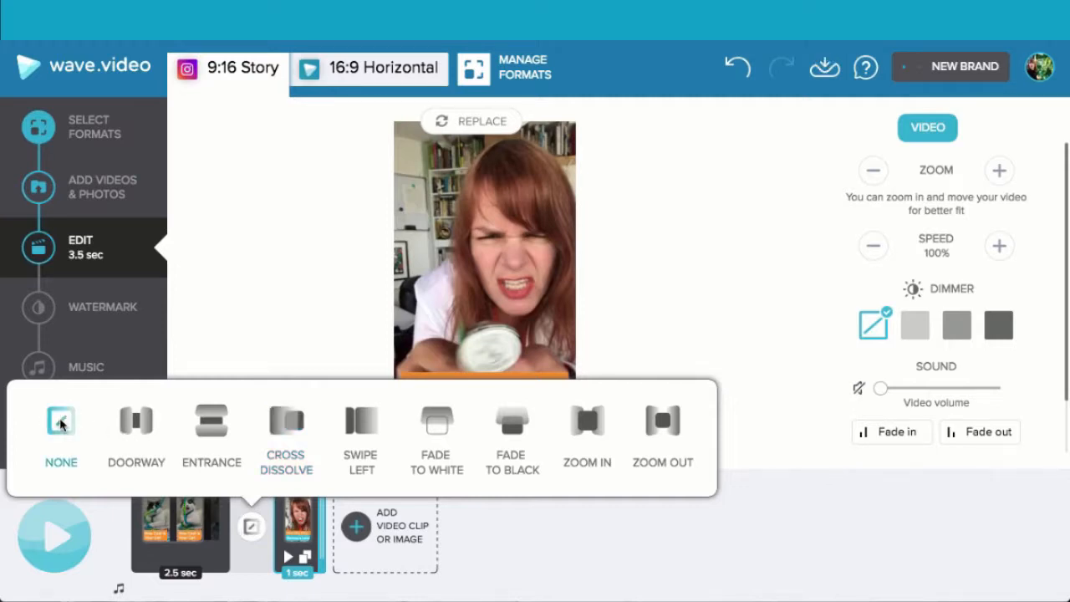
click(109, 548)
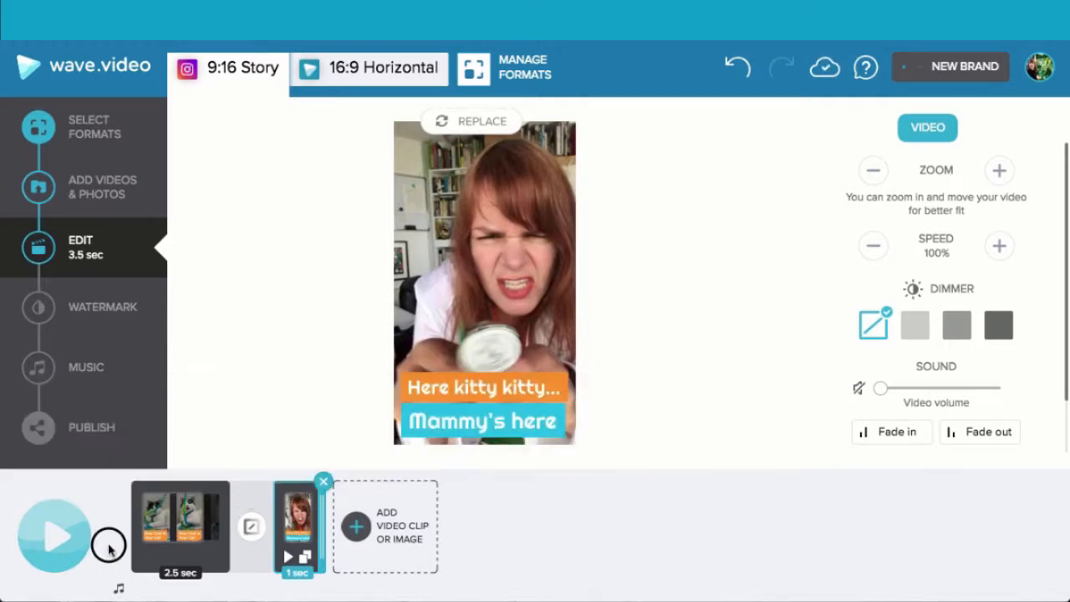
click(57, 538)
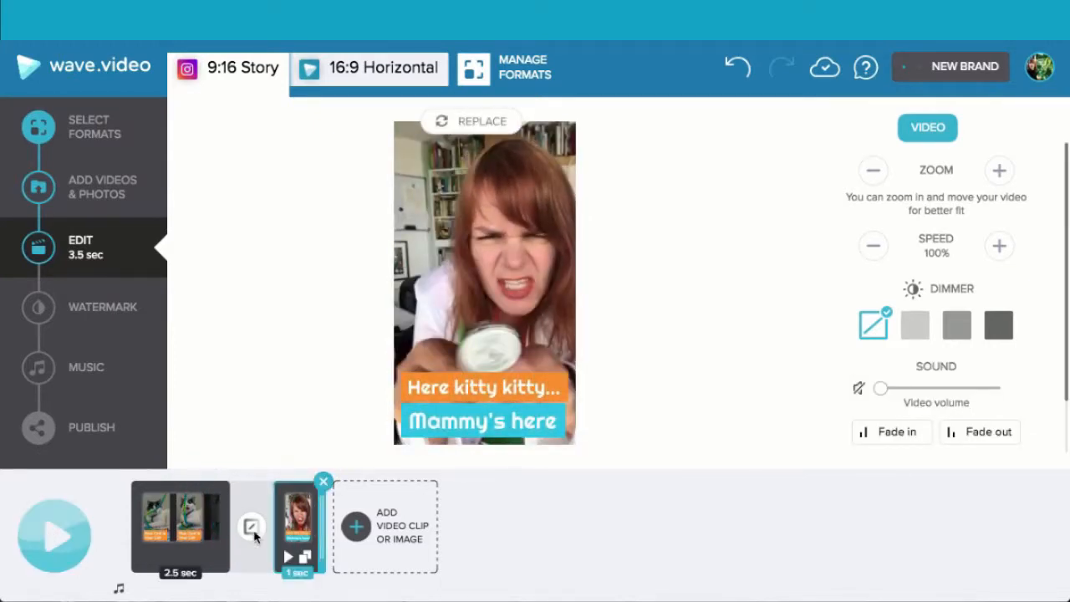
- Restore the Cross Dissolve transition between the two clips
click(253, 528)
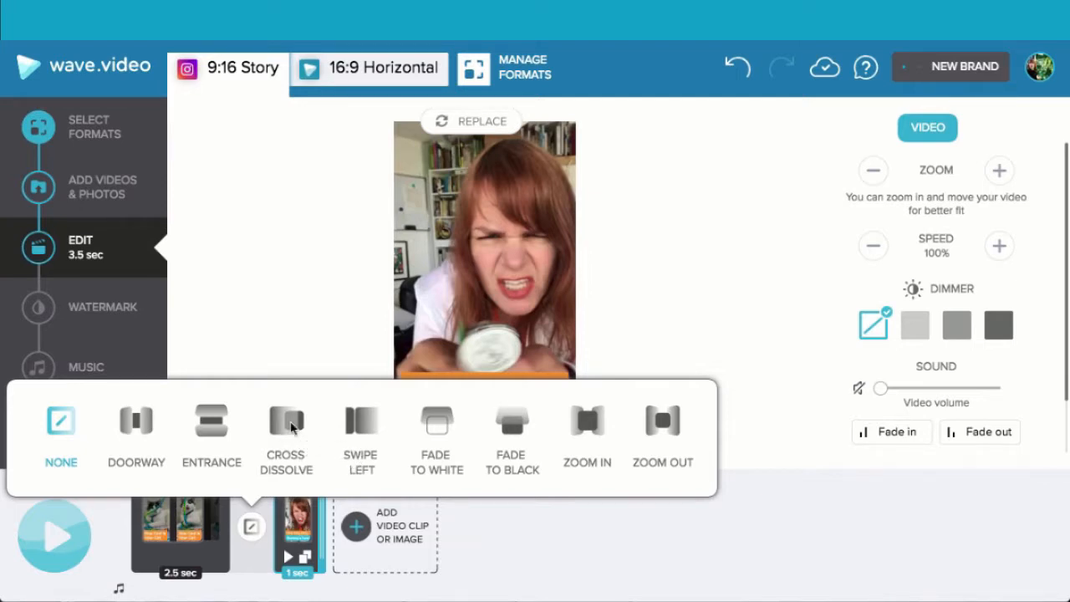
click(291, 424)
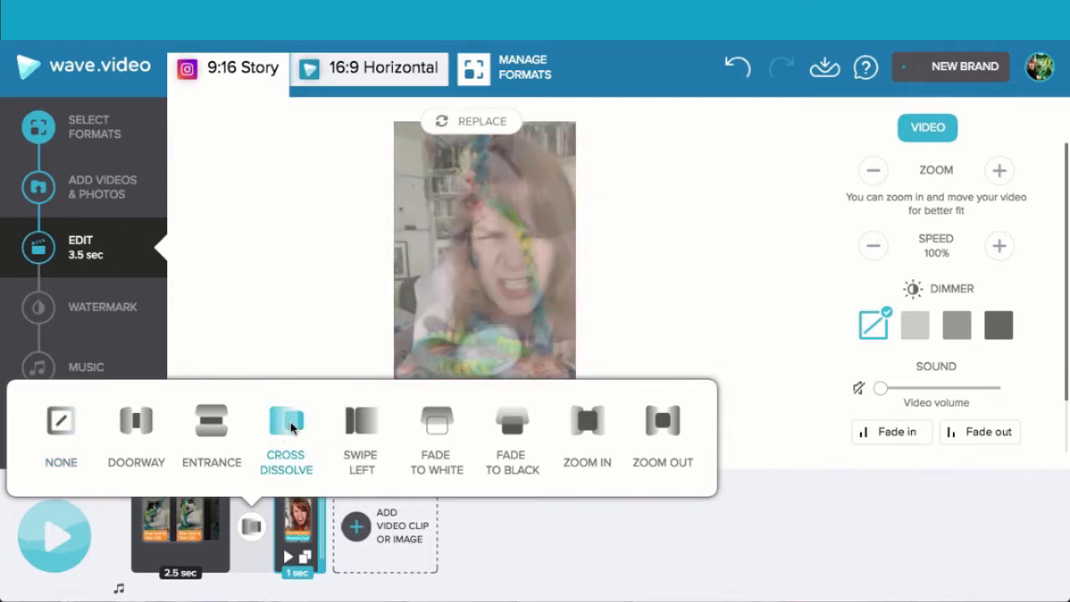
click(568, 549)
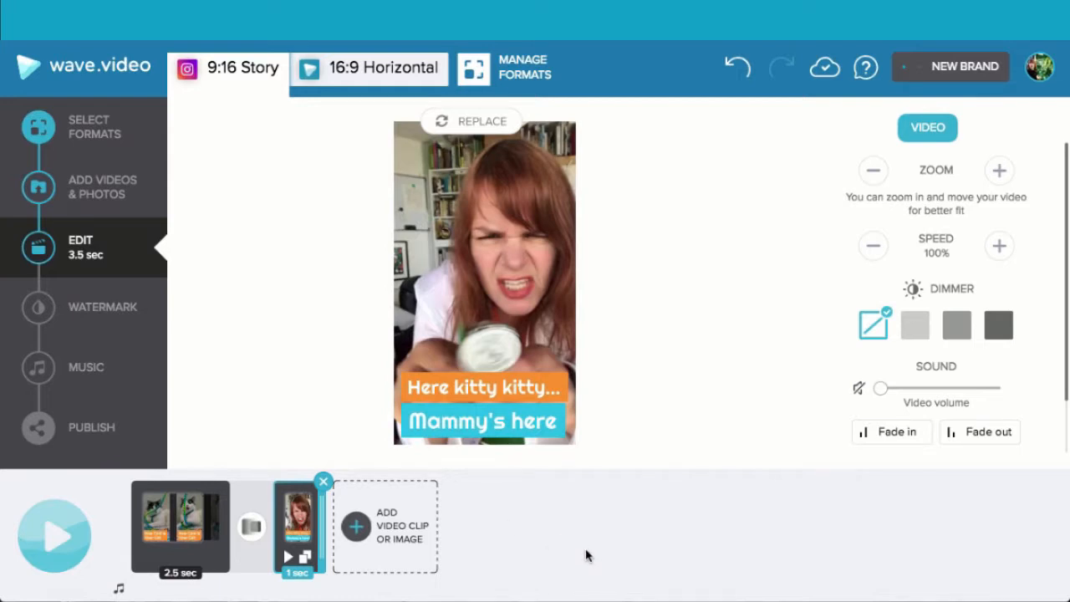
- Move the "Here kitty kitty..." clip before the cat clip, lengthen it to 1.5 seconds and preview the video
drag(306, 520, 166, 534)
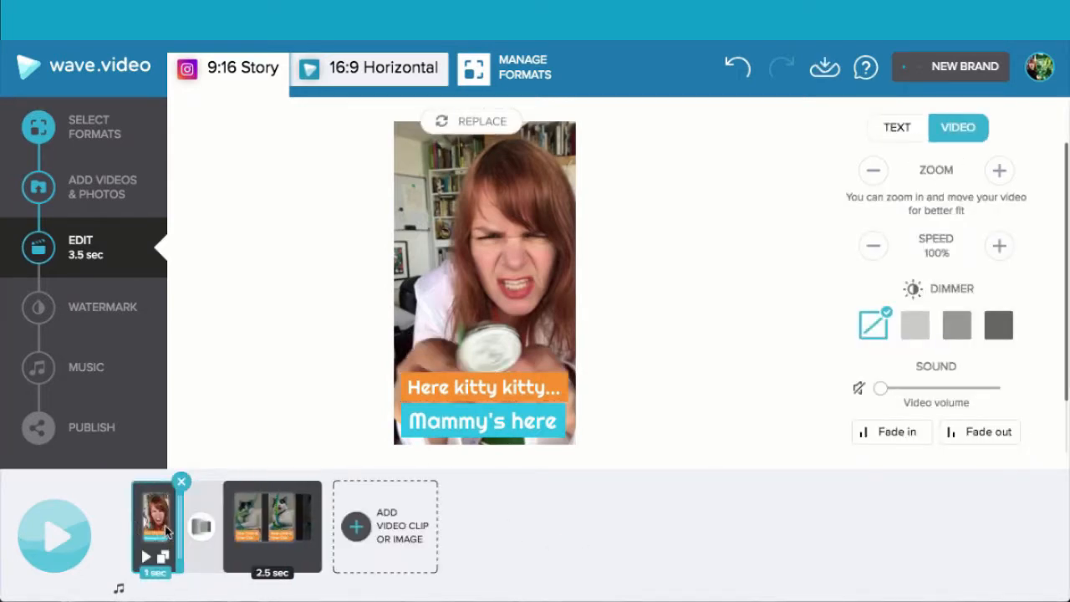
click(58, 537)
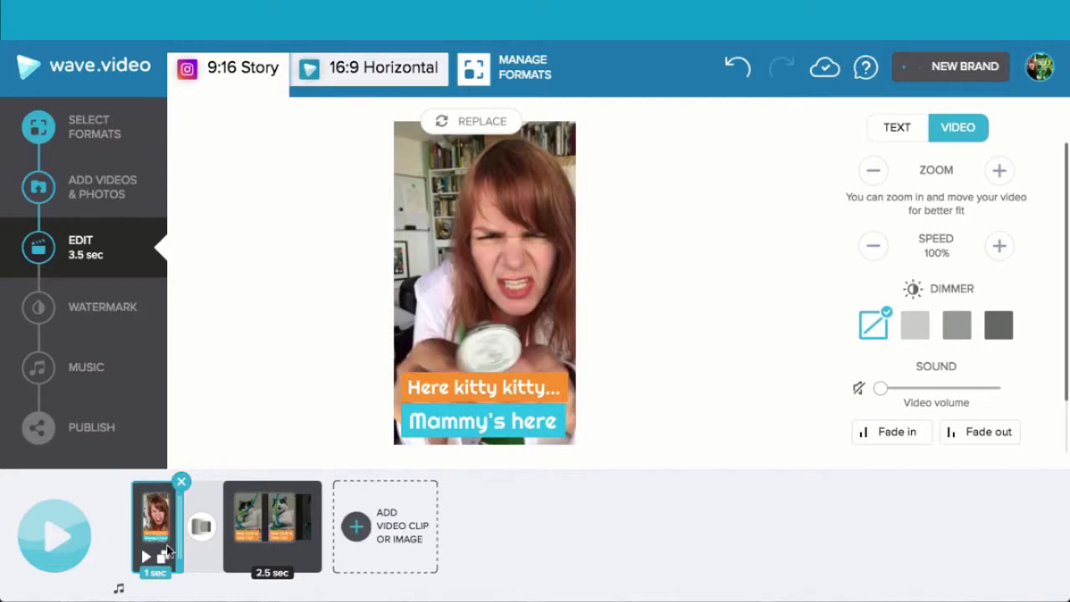
drag(178, 536, 198, 530)
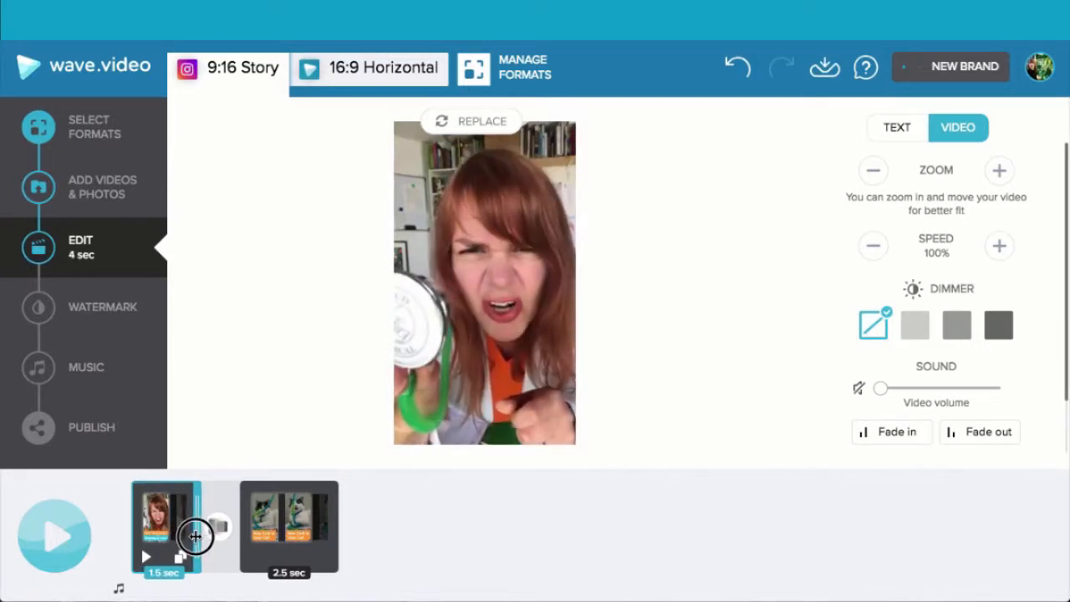
click(60, 534)
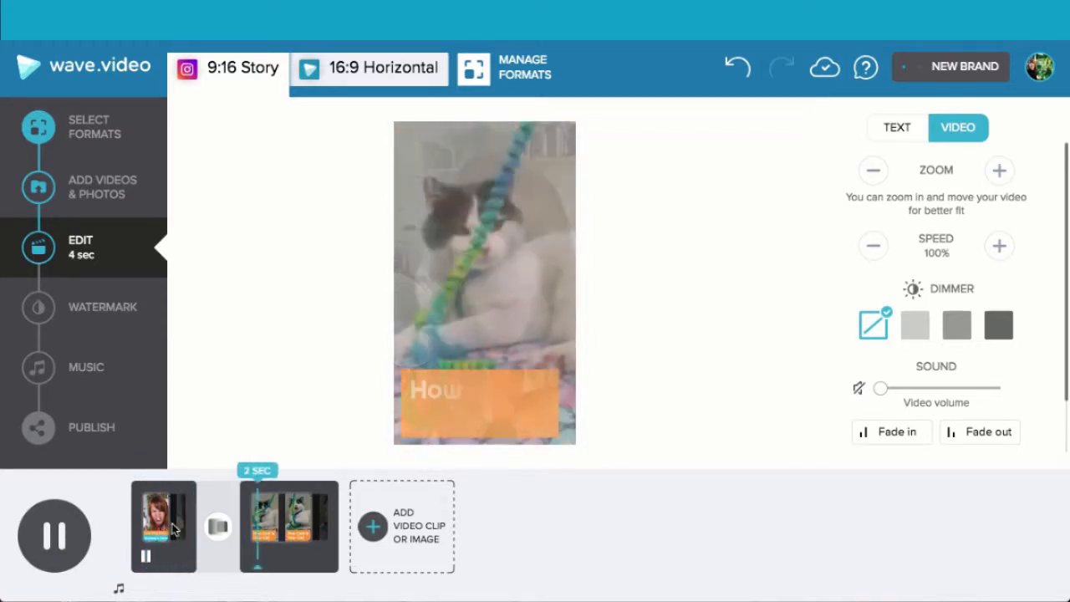
click(57, 536)
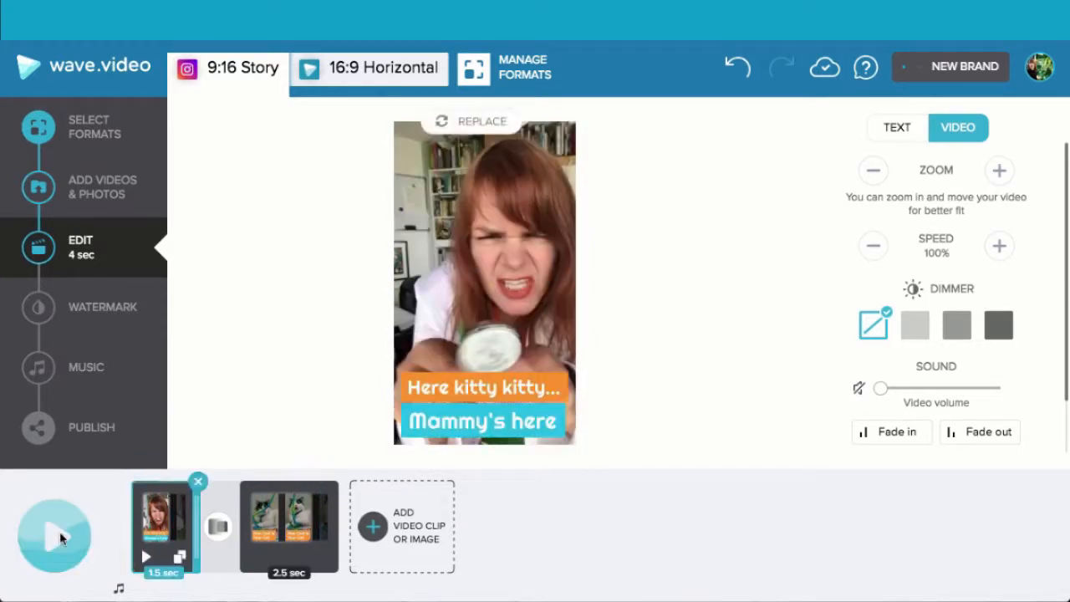
- In the 16:9 Horizontal format, zoom out the first clip's video by four steps so more of the frame fits
click(387, 71)
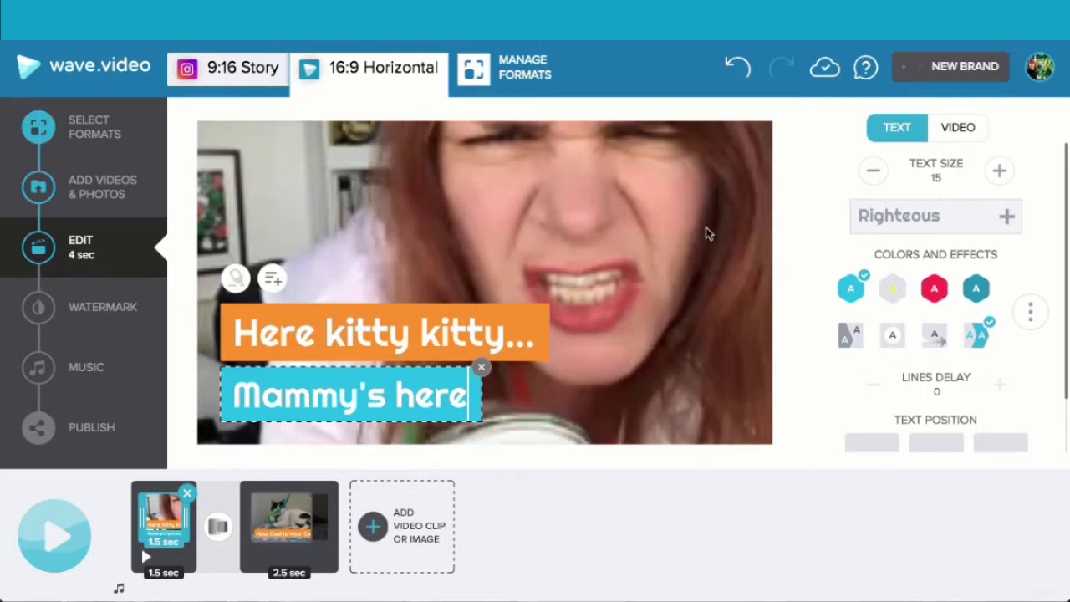
click(969, 128)
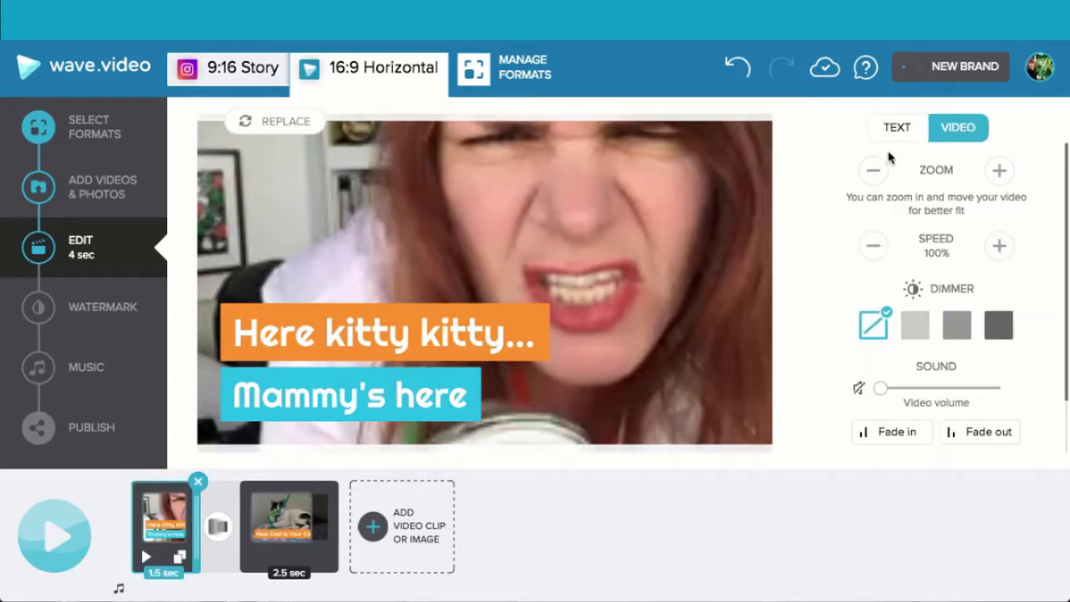
click(875, 177)
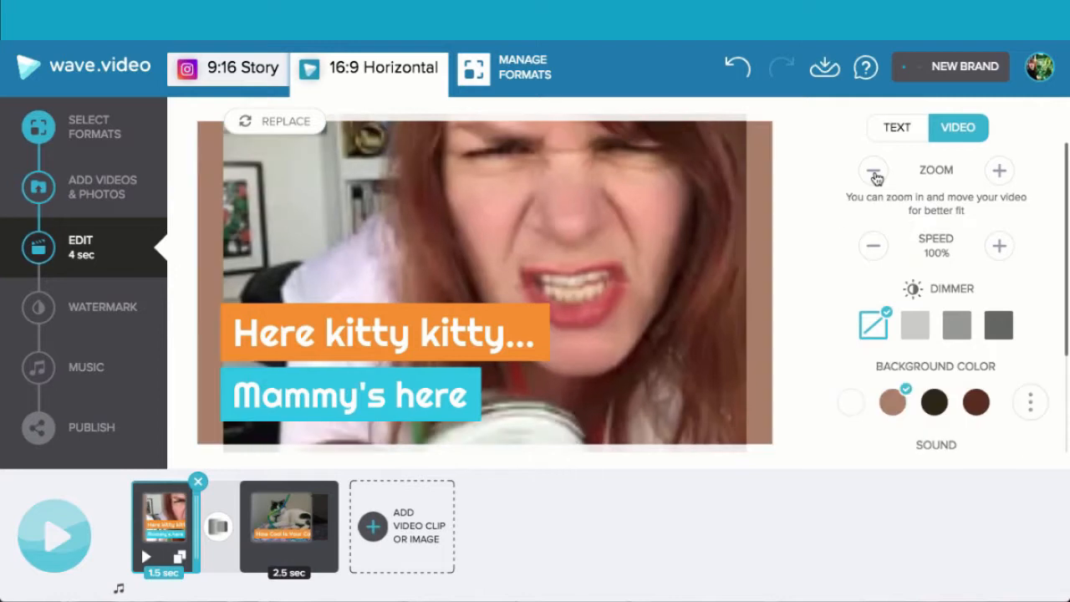
click(875, 177)
click(875, 177)
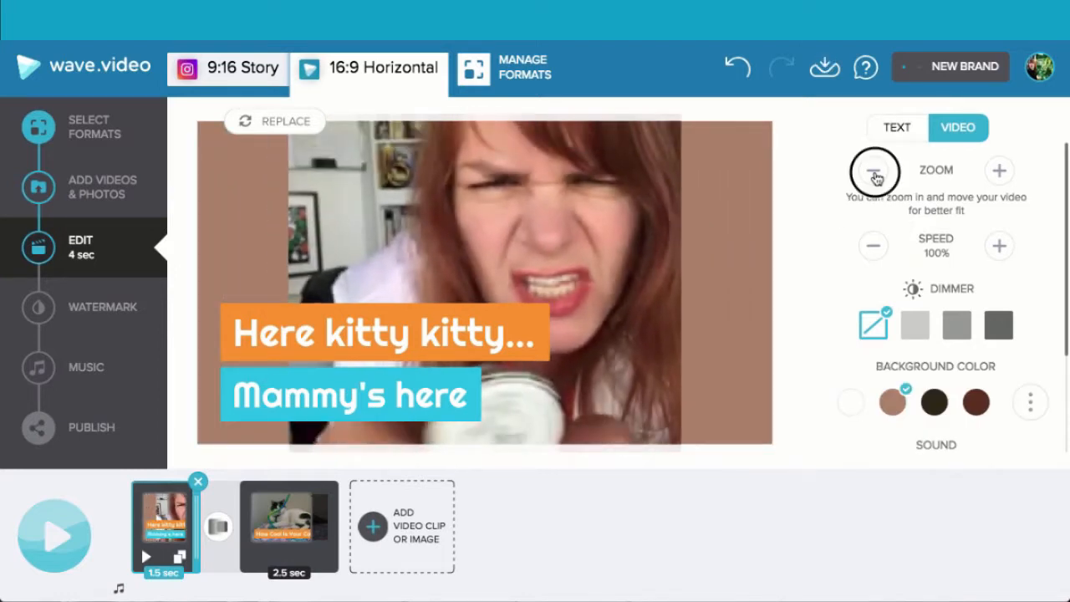
click(874, 176)
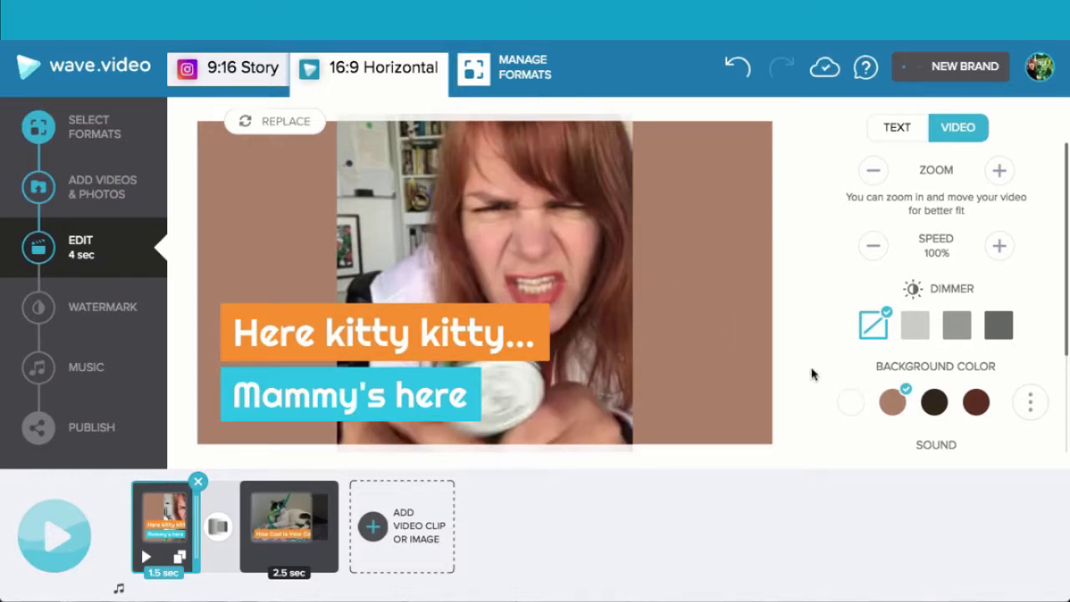
- Set the background color behind the first clip to a custom very light grey
click(1030, 402)
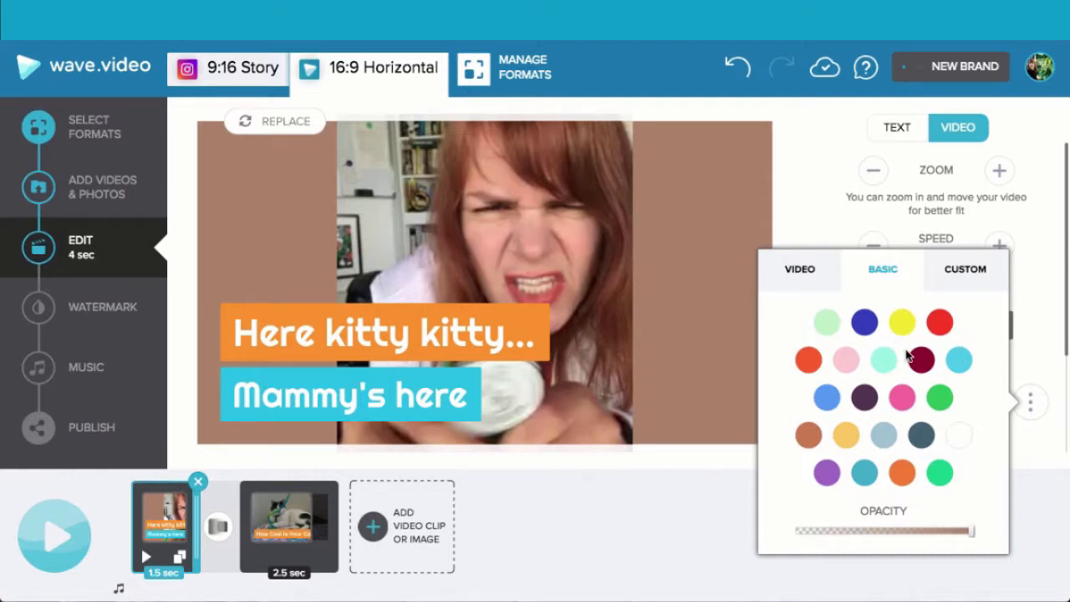
click(959, 434)
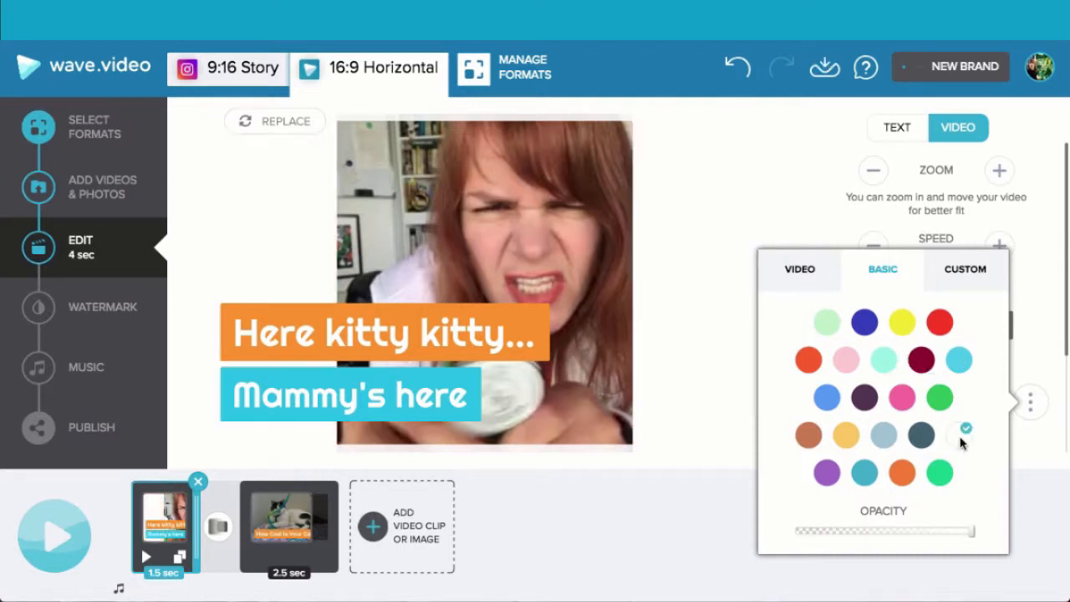
click(965, 269)
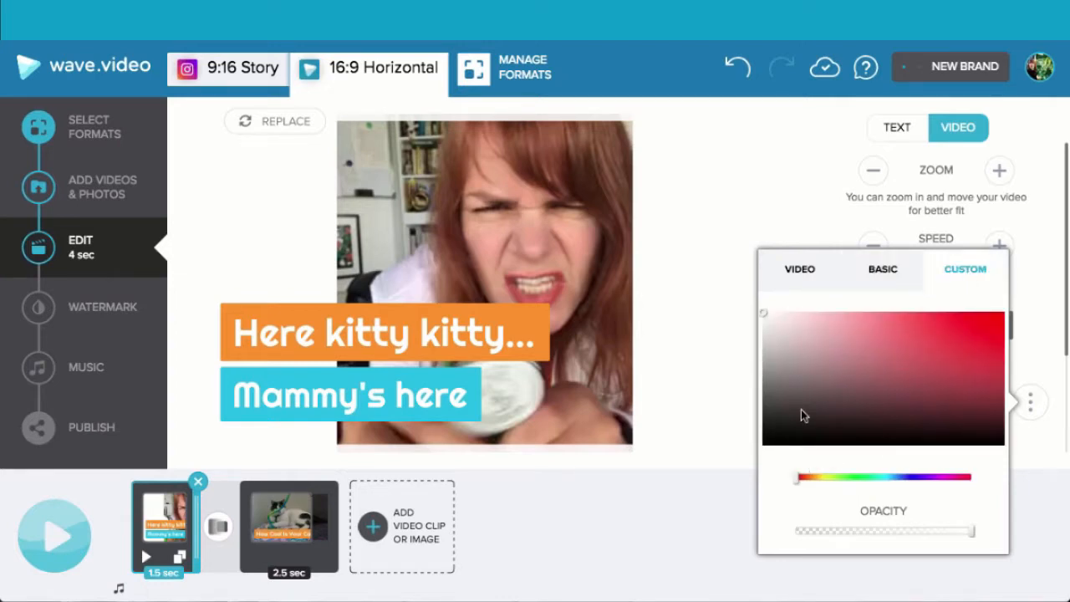
drag(779, 331, 764, 319)
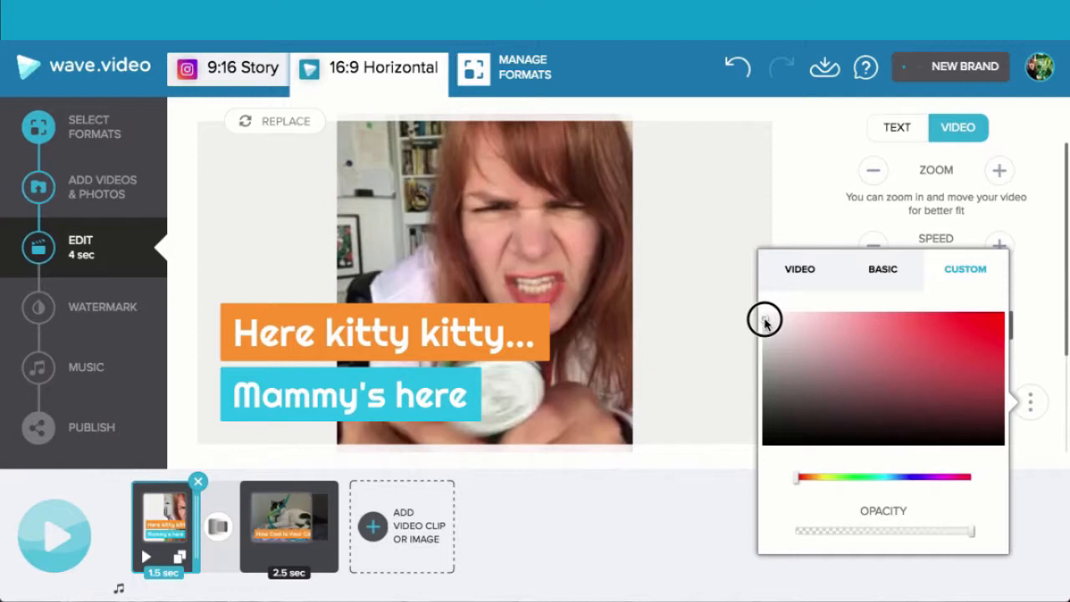
click(795, 208)
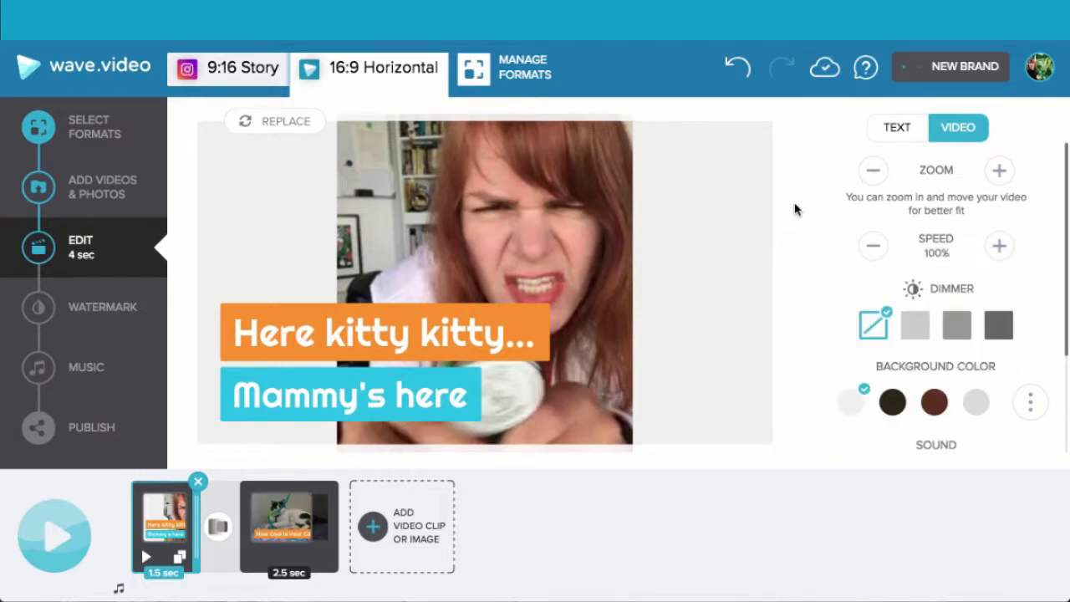
- Check the cat clip's framing in the 16:9 Horizontal format and preview the video
click(289, 503)
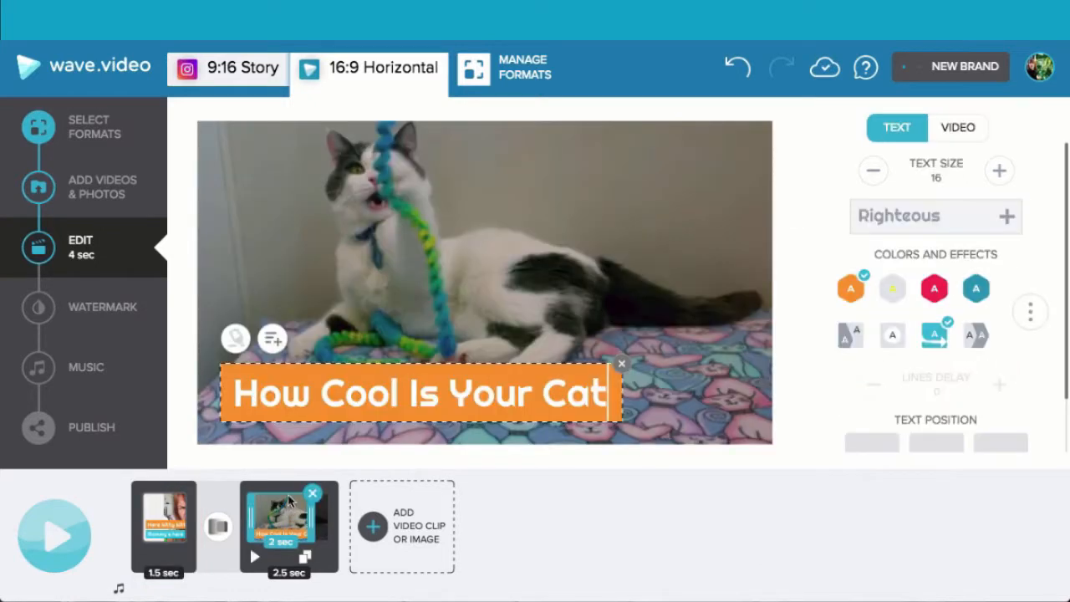
click(569, 262)
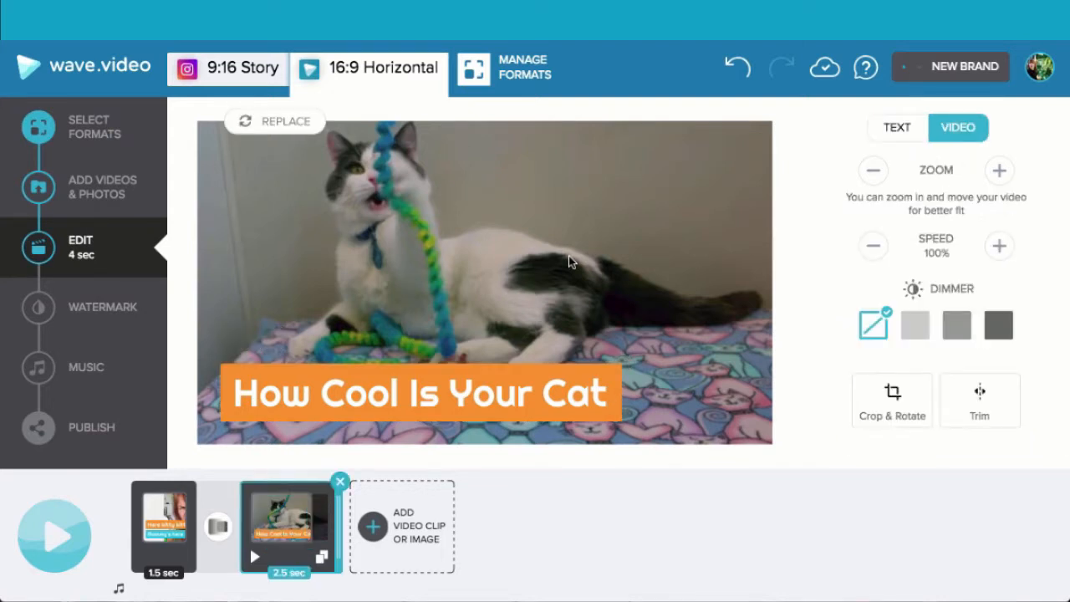
click(55, 545)
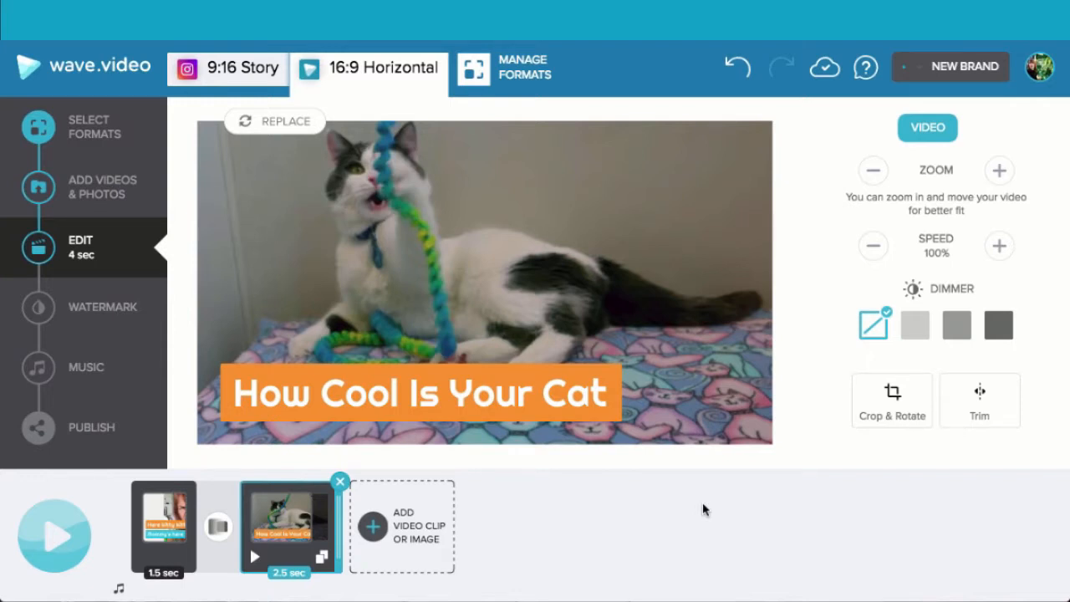
- Look over the available watermark logos and the royalty-free music library without adding anything to the video
click(84, 311)
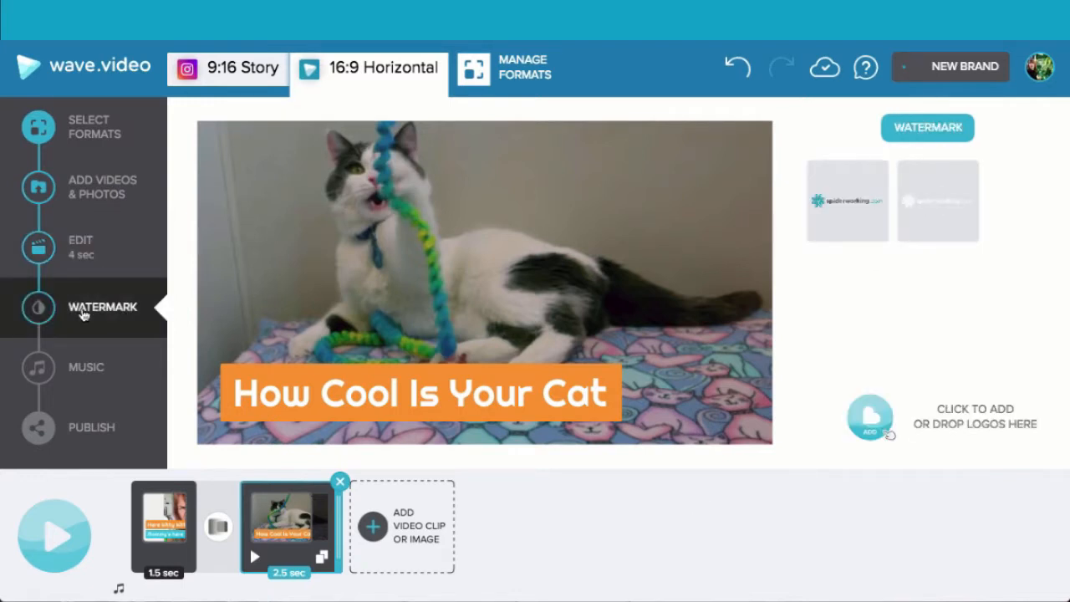
mouse_move(858, 221)
click(86, 370)
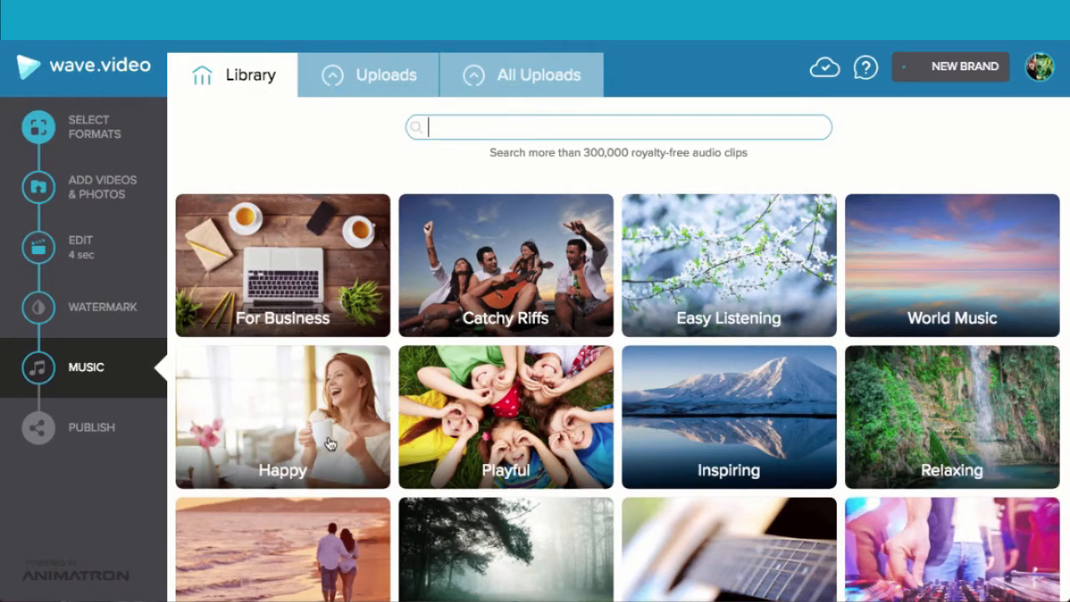
- Publish the video in the 16:9 Horizontal format and start its download in 1080p HD quality
click(86, 433)
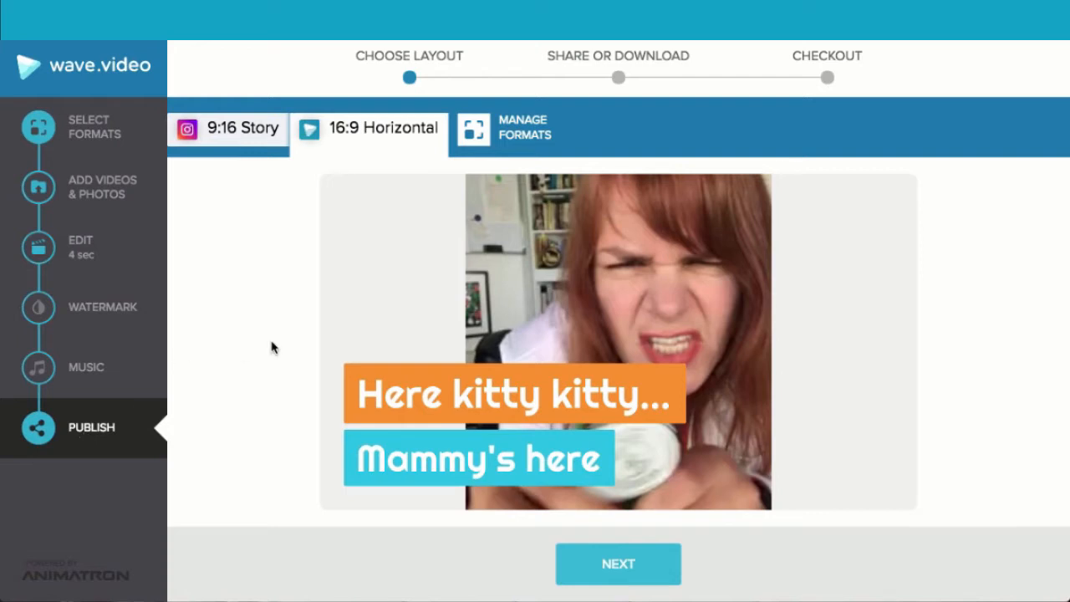
click(590, 572)
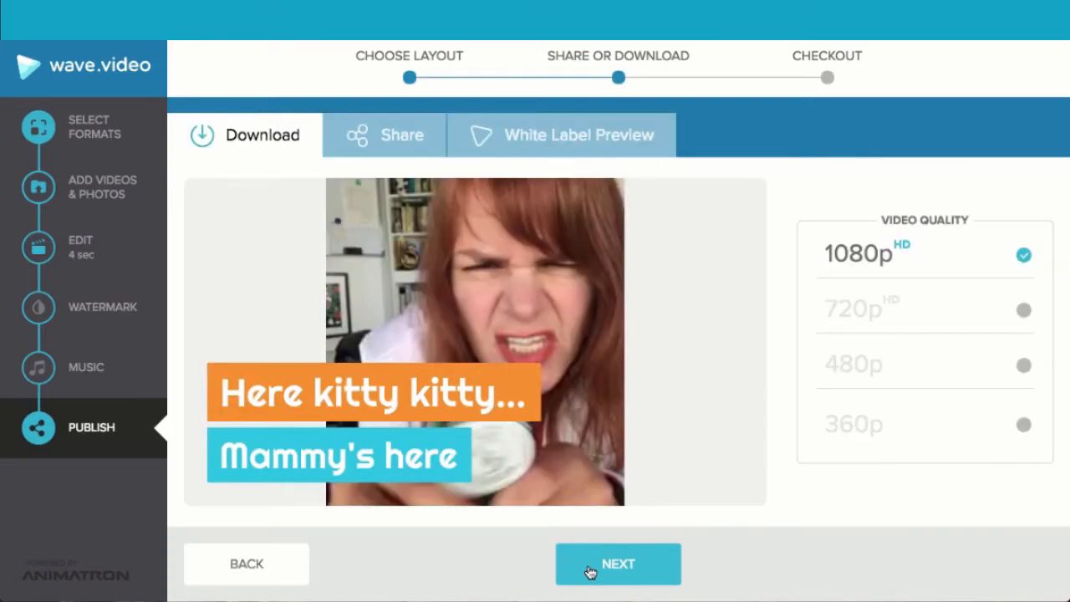
click(630, 565)
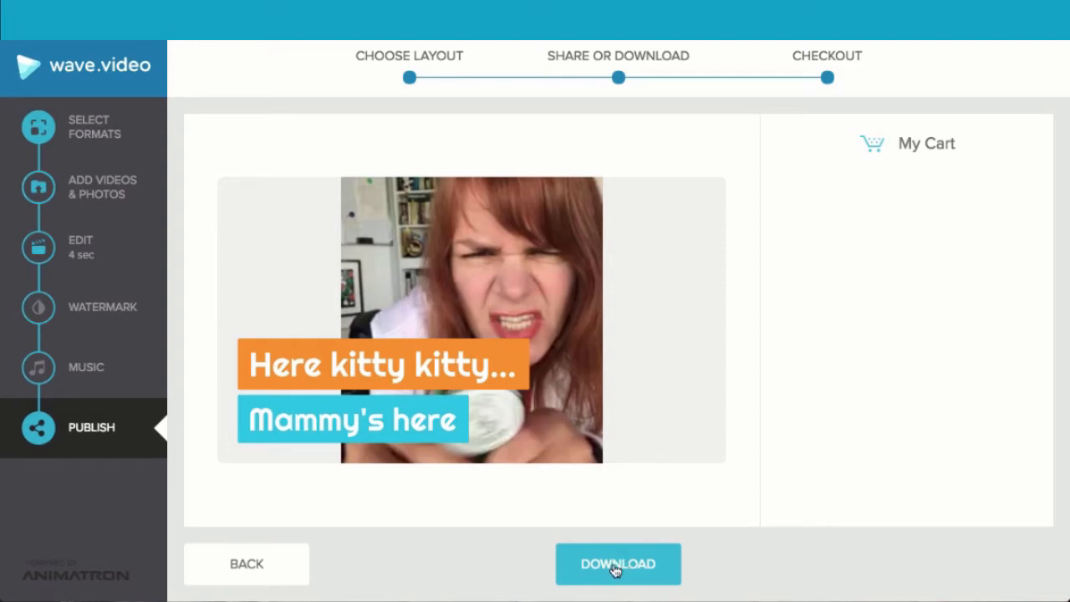
click(616, 567)
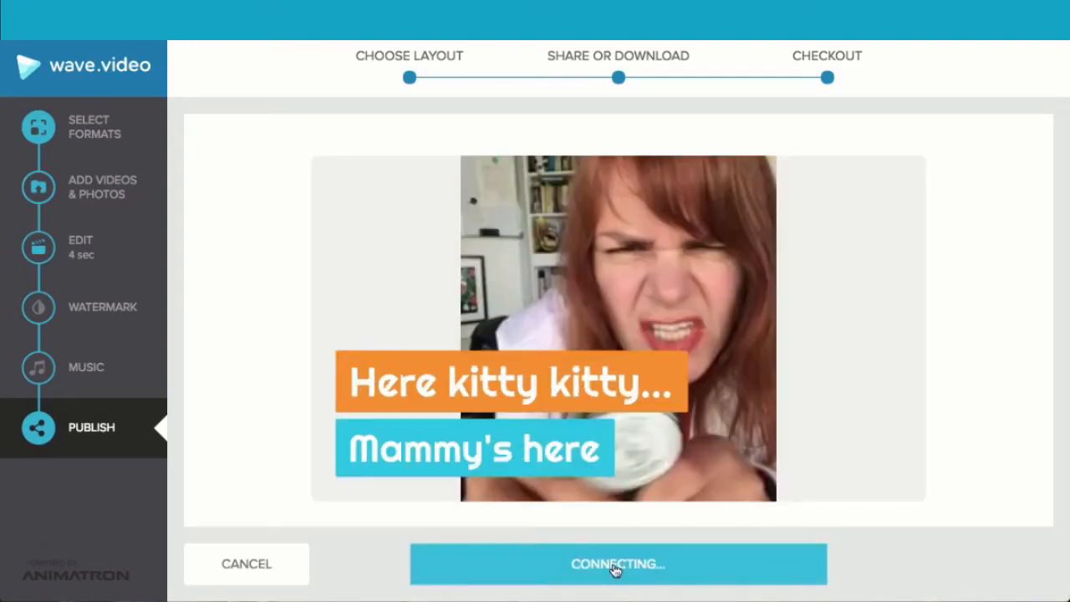